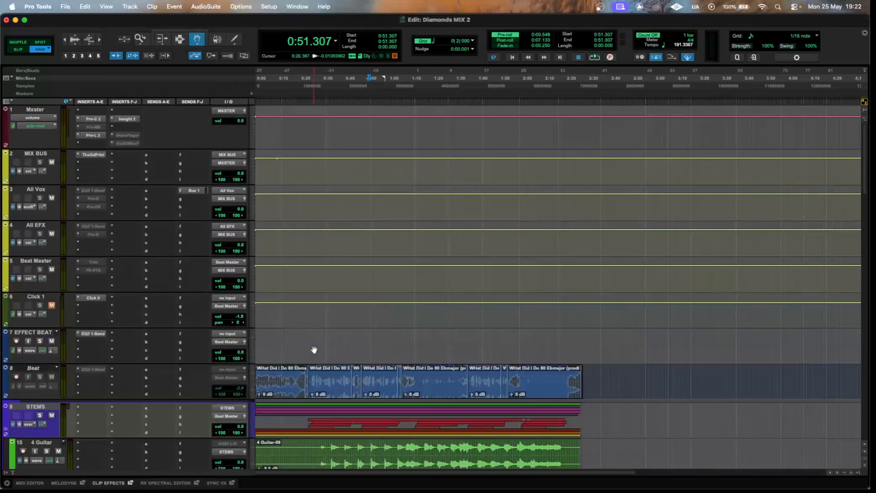
Play the mix from about 0:55 while reviewing the stem and drum tracks, and stop playback
scroll(353, 148, "down", 5)
left_click(379, 81)
key("space")
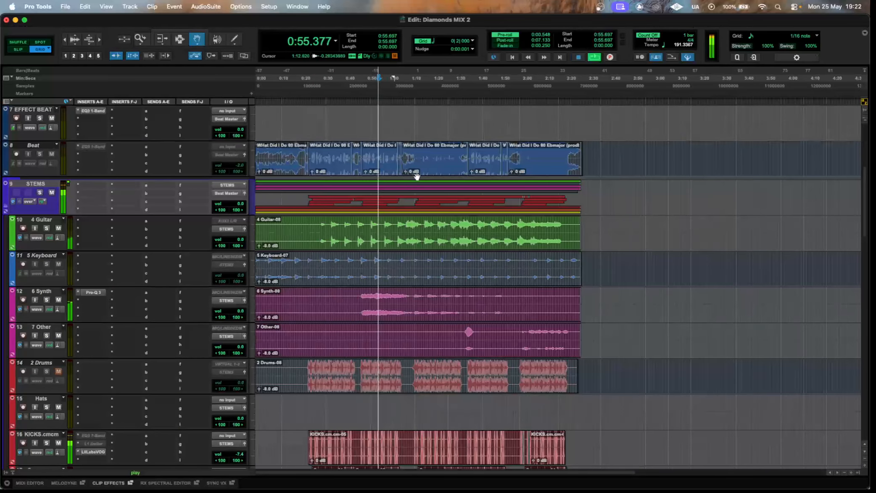
scroll(417, 178, "down", 4)
scroll(417, 180, "down", 4)
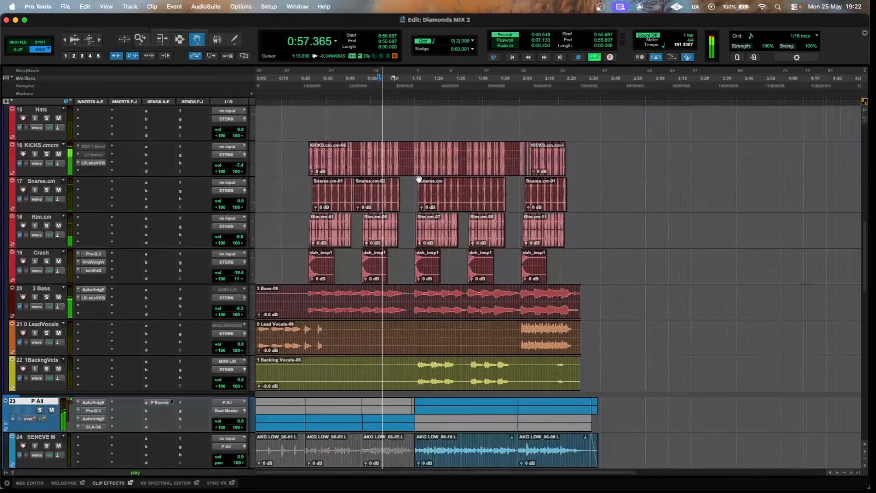
key("space")
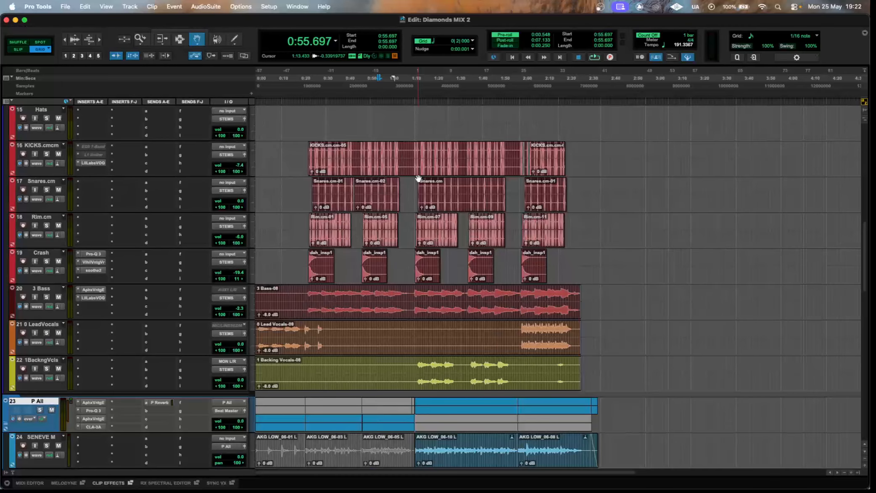
Look through the session's tracks from the master and buses down to the V1 to V4 vocal tracks
scroll(338, 203, "up", 14)
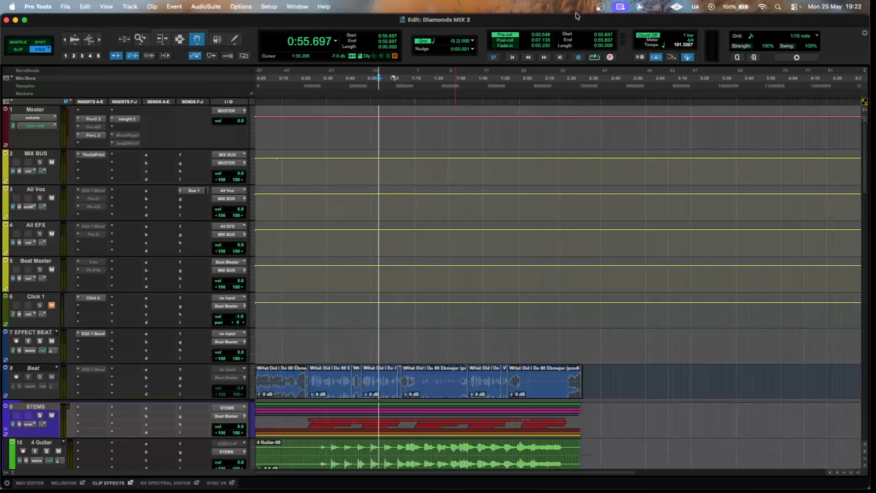
scroll(363, 217, "down", 4)
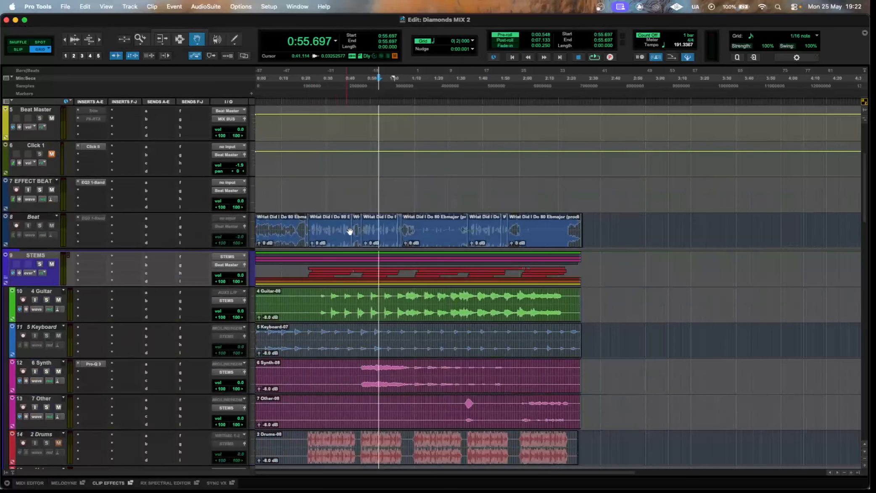
scroll(357, 230, "down", 8)
scroll(359, 233, "down", 8)
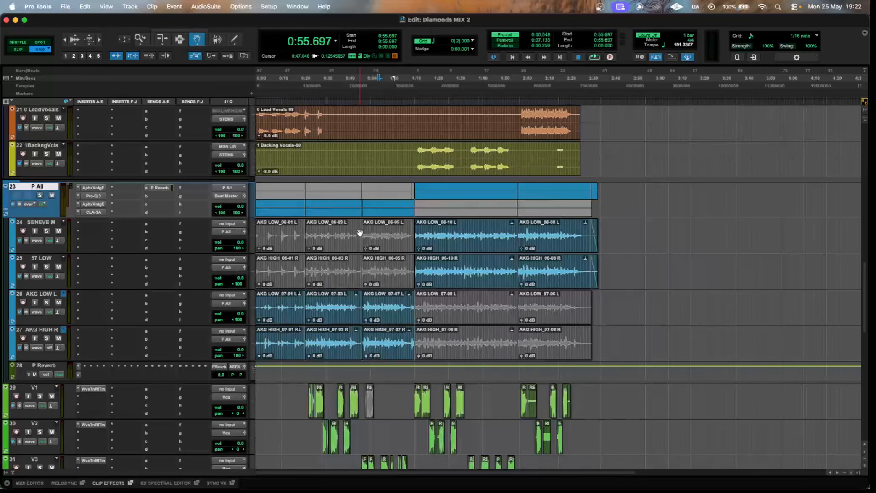
scroll(358, 234, "down", 4)
key("t")
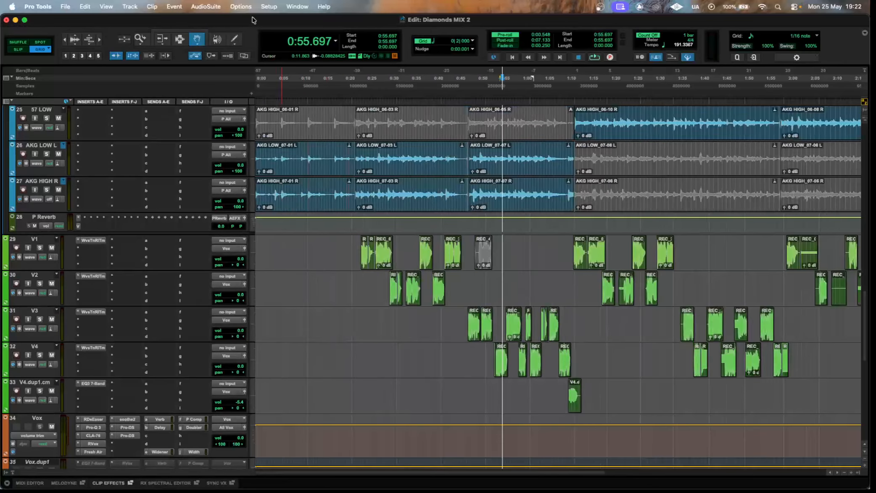
Highlight all clips on tracks 24 to 27 in the P All folder with the Selector tool and clear the selection
left_click(180, 39)
scroll(455, 177, "up", 4)
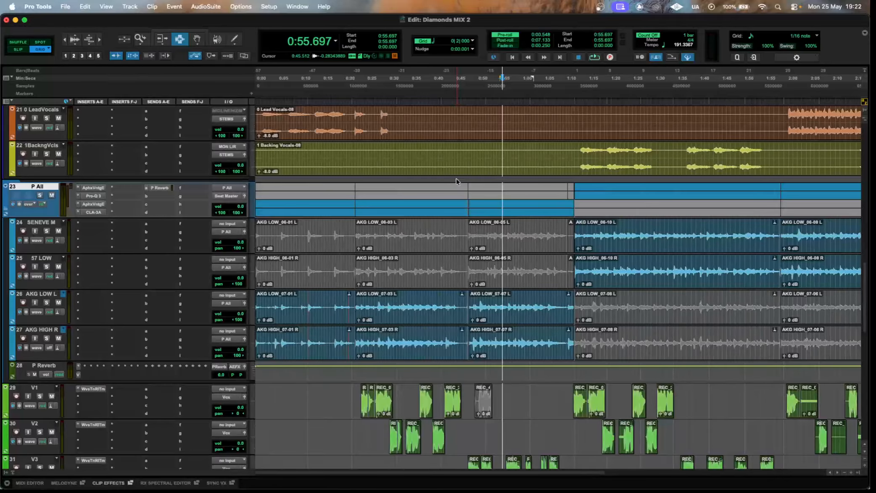
key("r")
left_click_drag(651, 335, 147, 248)
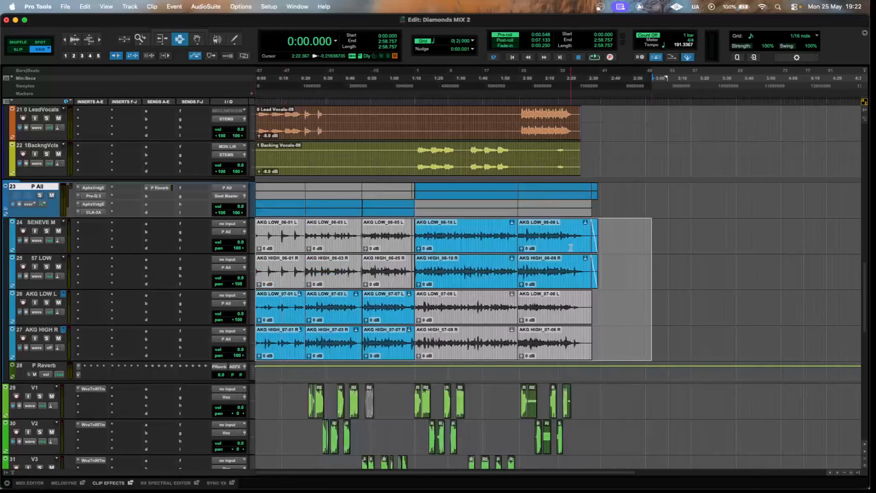
scroll(583, 238, "down", 1)
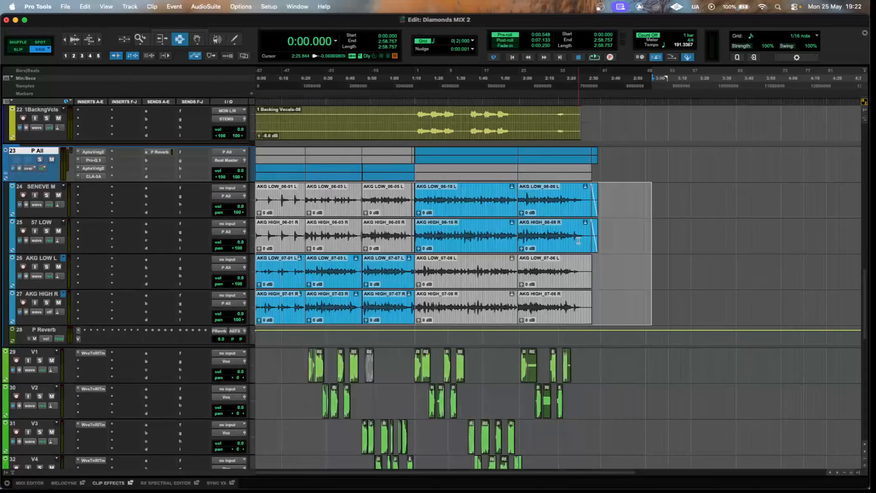
left_click_drag(661, 252, 246, 218)
left_click(689, 222)
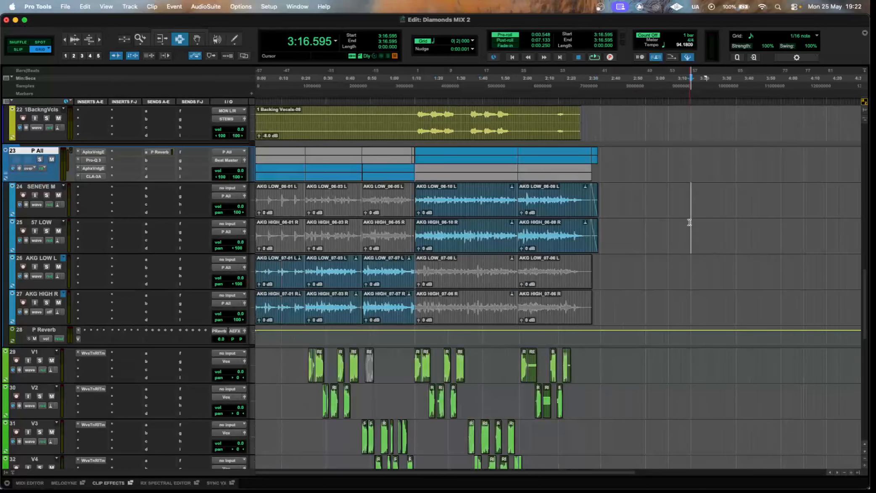
View the AKG LOW L track's playlists and highlight the upper and lower pairs of recorded takes in the P All folder
left_click(66, 261)
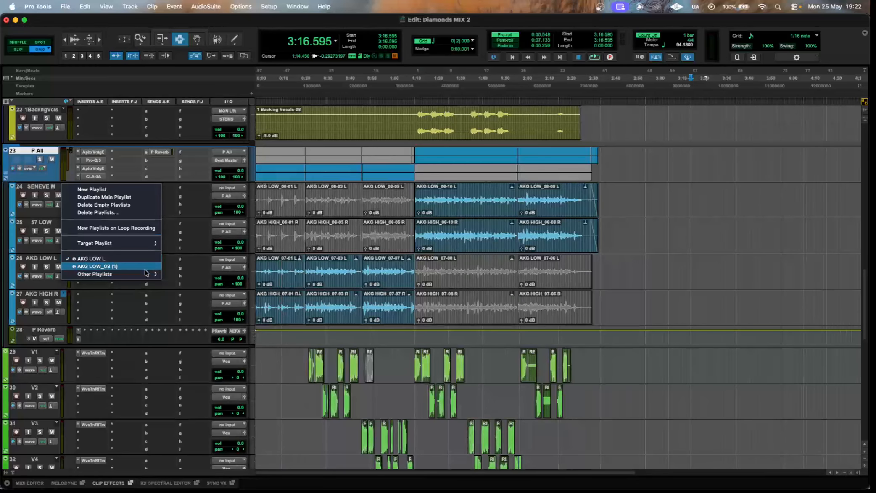
left_click(720, 231)
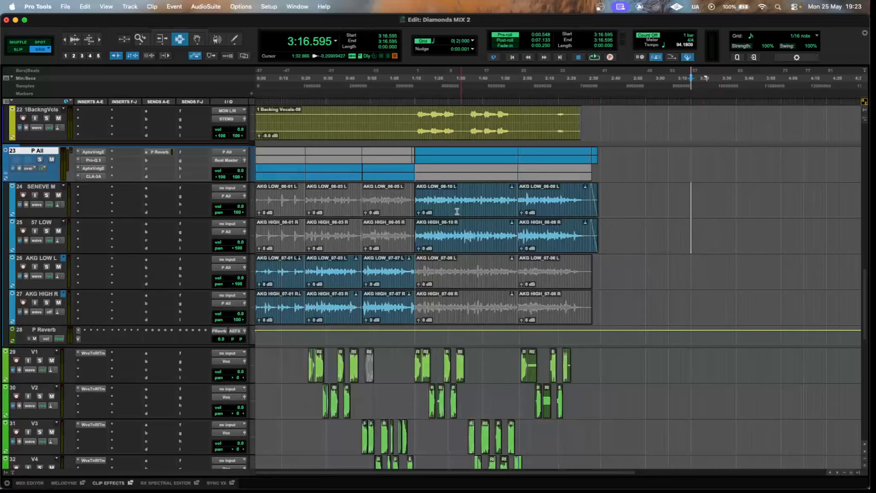
left_click_drag(416, 210, 608, 240)
left_click_drag(637, 271, 222, 291)
left_click(699, 236)
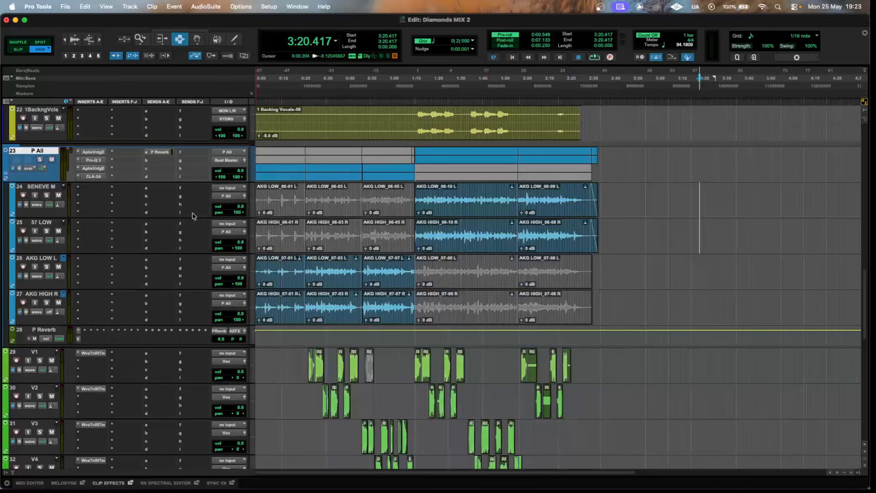
Inspect the P All folder's inserts: both Aphex Vintage Exciters, the Pro-Q 3 and the CLA-3A compressor
left_click(92, 152)
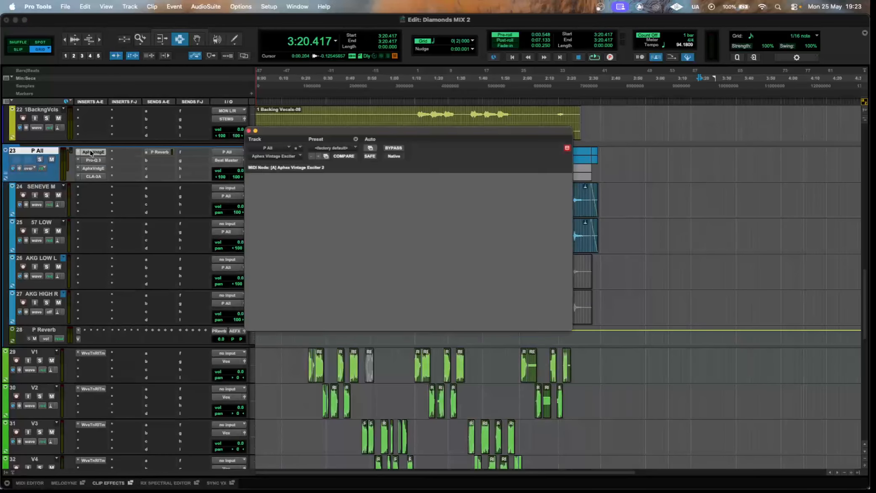
left_click(93, 160)
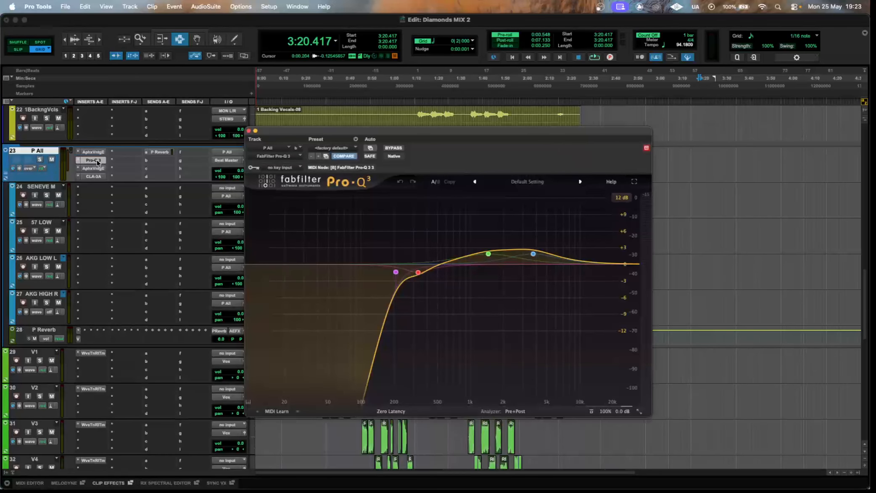
left_click(93, 168)
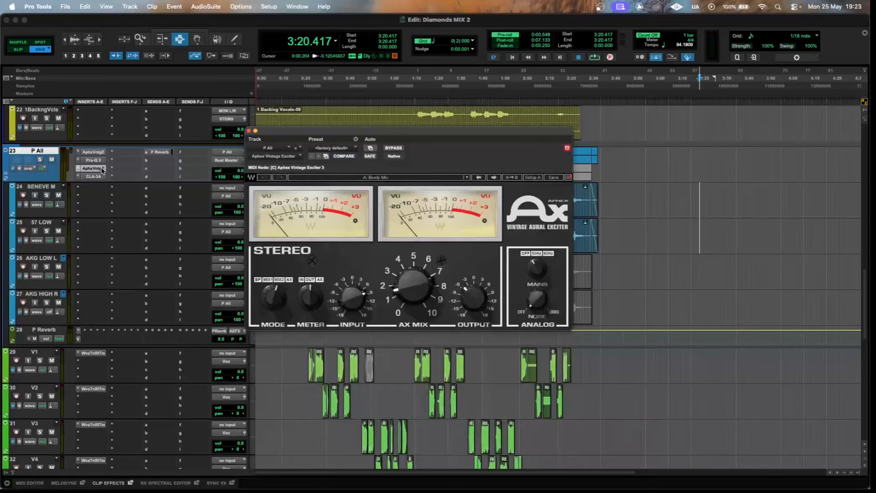
left_click(94, 177)
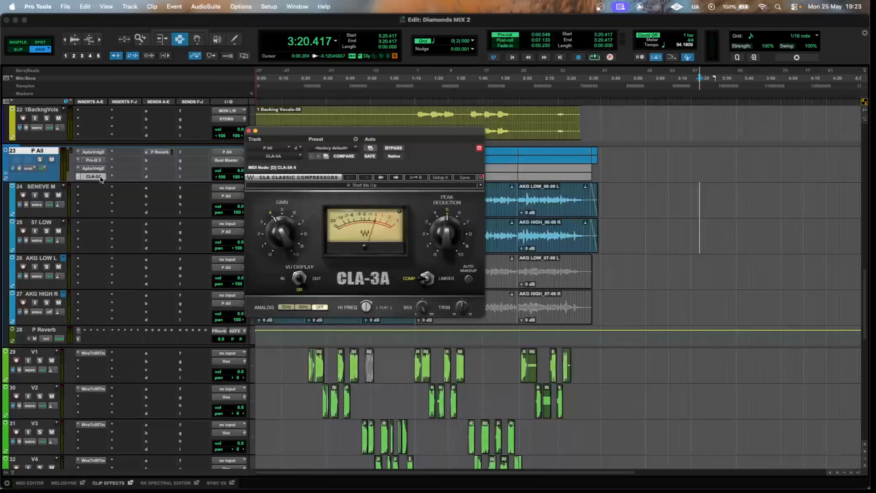
left_click(100, 179)
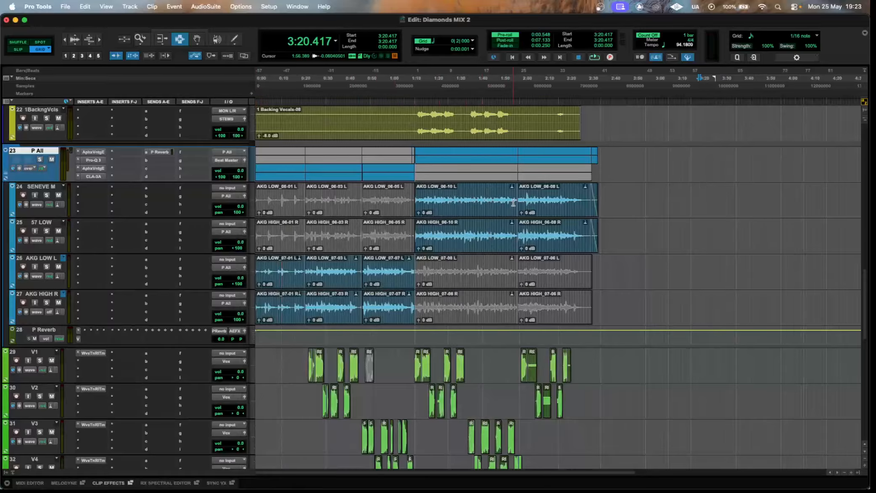
Highlight a short section near 2:02 on tracks 24 and 25 and the opening passage of AKG LOW L, and clear the selection
left_click_drag(527, 243, 528, 195)
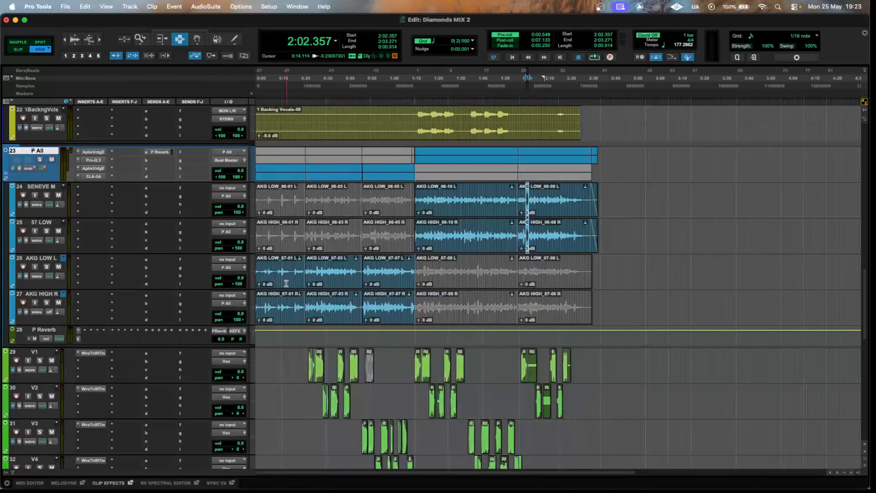
left_click_drag(263, 271, 296, 273)
left_click(719, 226)
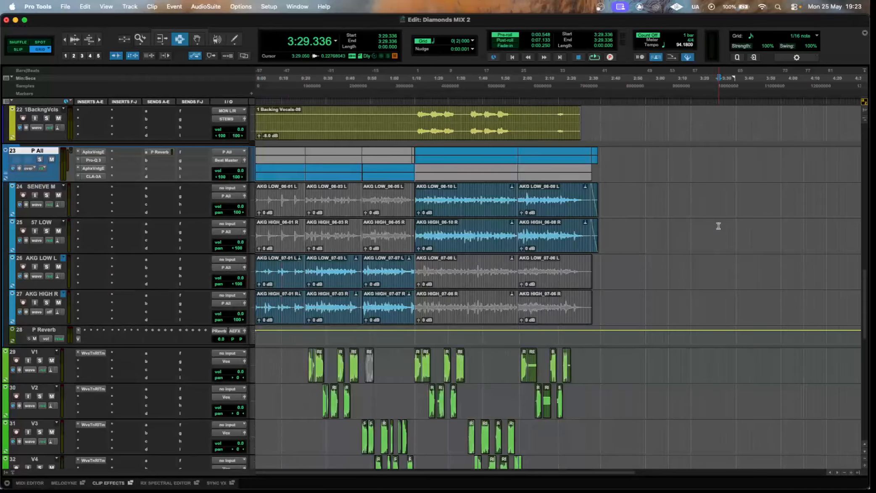
Inspect the ValhallaVintageVerb settings on the P Reverb track and close the plug-in
scroll(260, 229, "up", 5)
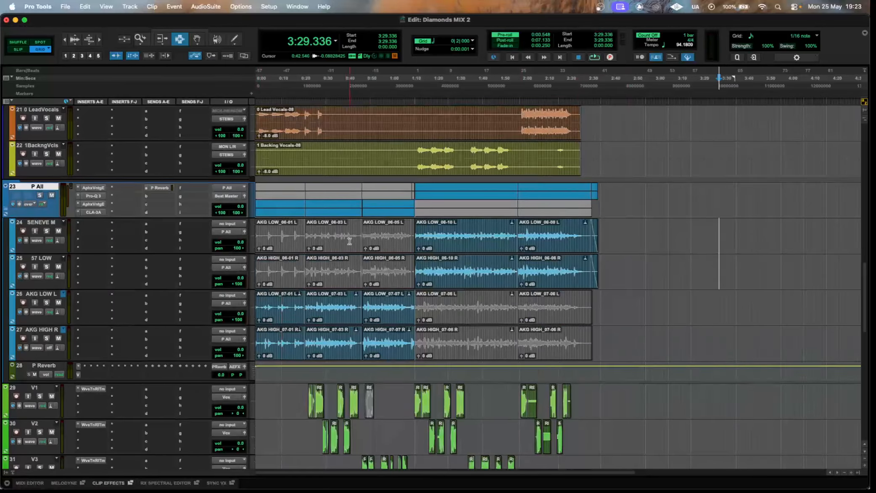
scroll(107, 281, "down", 7)
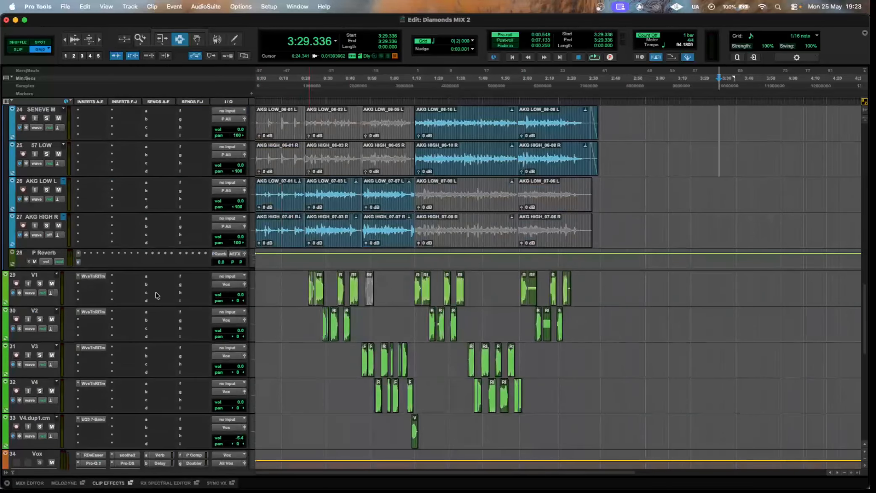
left_click(79, 262)
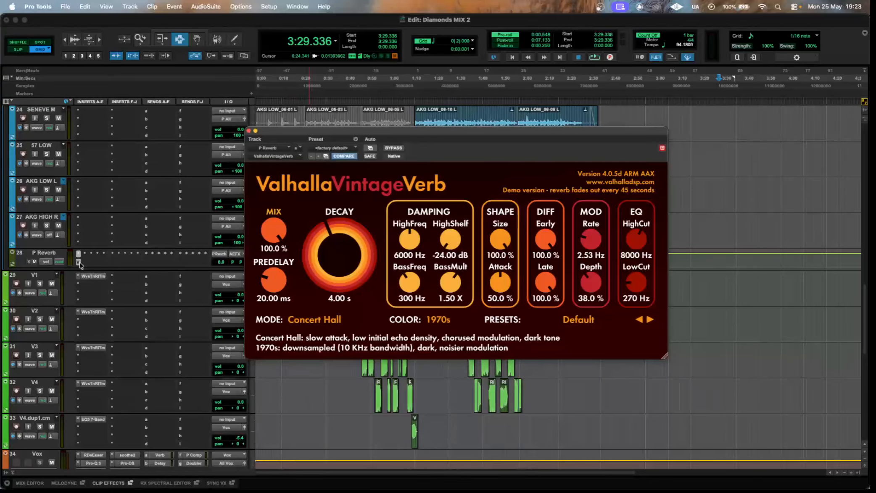
left_click(78, 262)
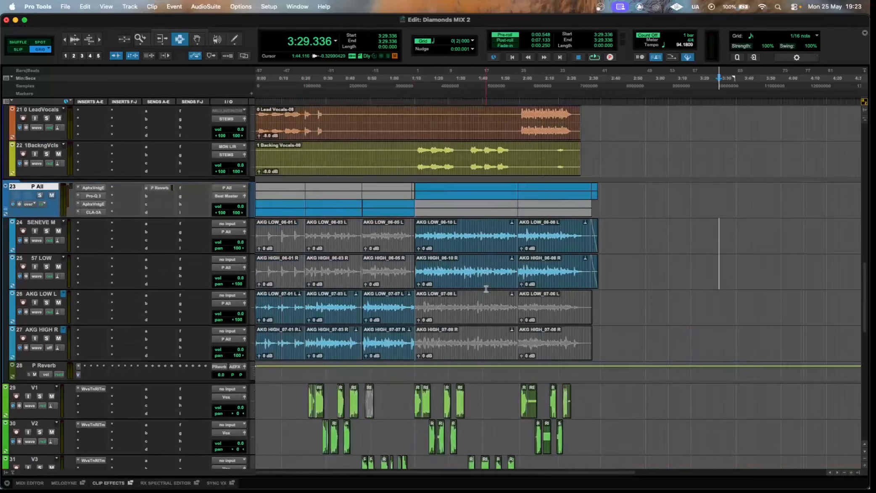
Review the whole track layout, from the stems and vocals down to the effect returns and back to the drum tracks
scroll(370, 263, "up", 6)
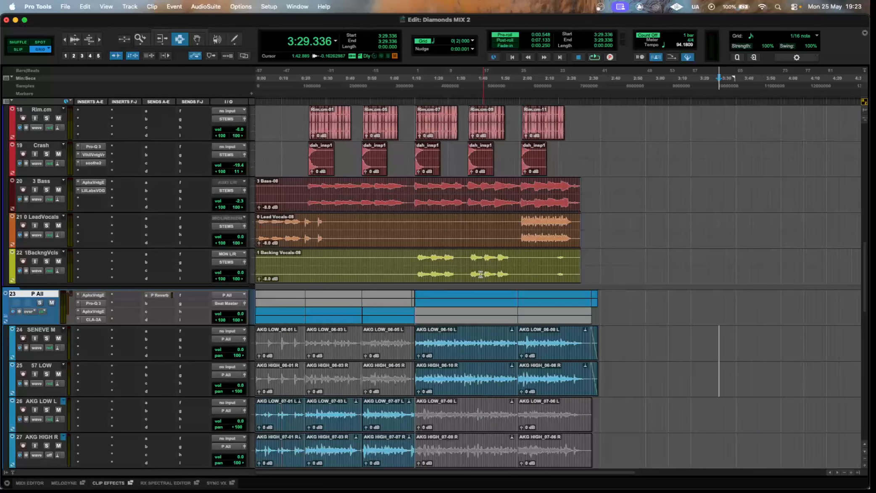
scroll(425, 253, "up", 3)
scroll(425, 253, "down", 3)
scroll(424, 253, "down", 5)
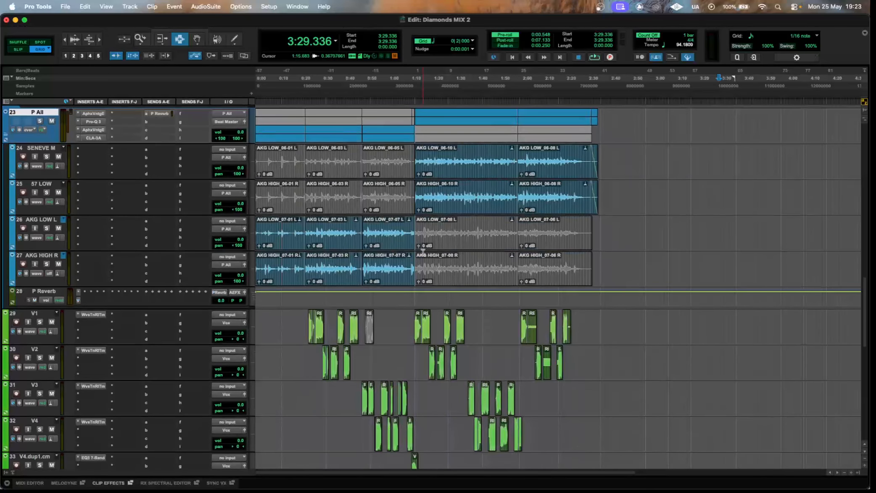
scroll(423, 251, "down", 12)
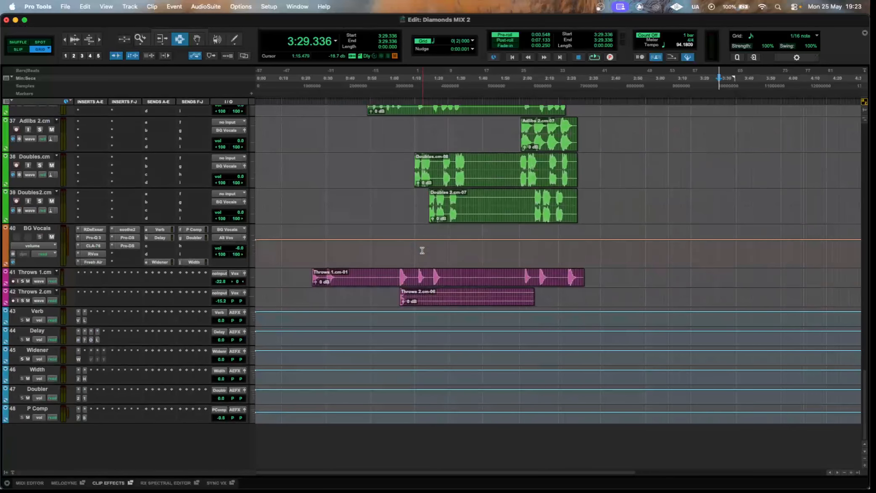
scroll(422, 251, "up", 20)
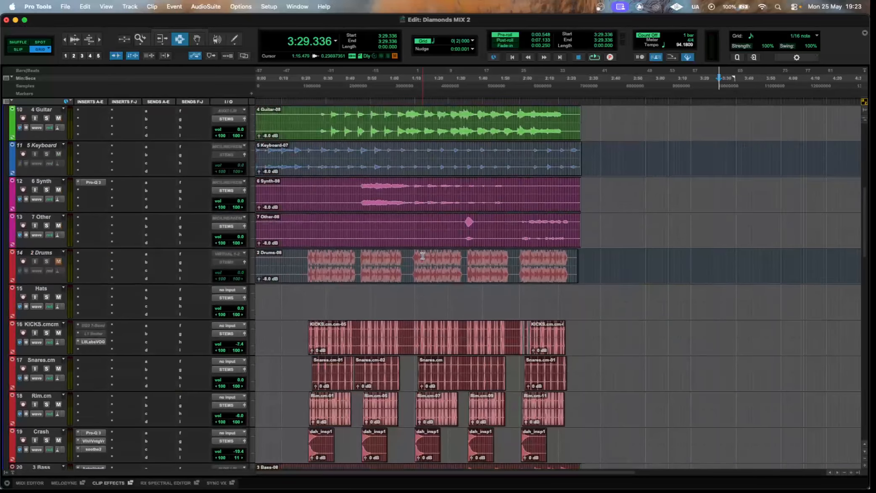
scroll(422, 256, "up", 1)
scroll(420, 252, "down", 4)
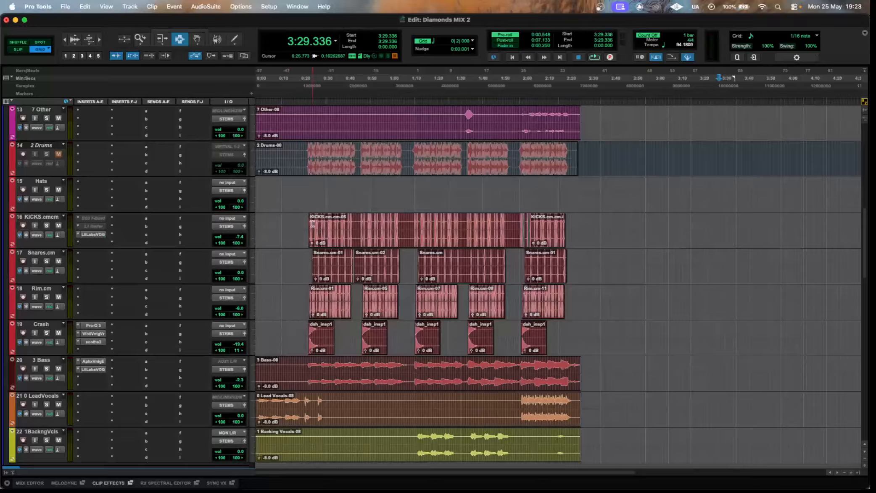
Highlight the full row of clips on the KICKS.cmcm track, from about 0:16 to 2:25
mouse_move(305, 220)
left_mouse_down()
mouse_move(641, 223)
mouse_move(306, 220)
left_mouse_up()
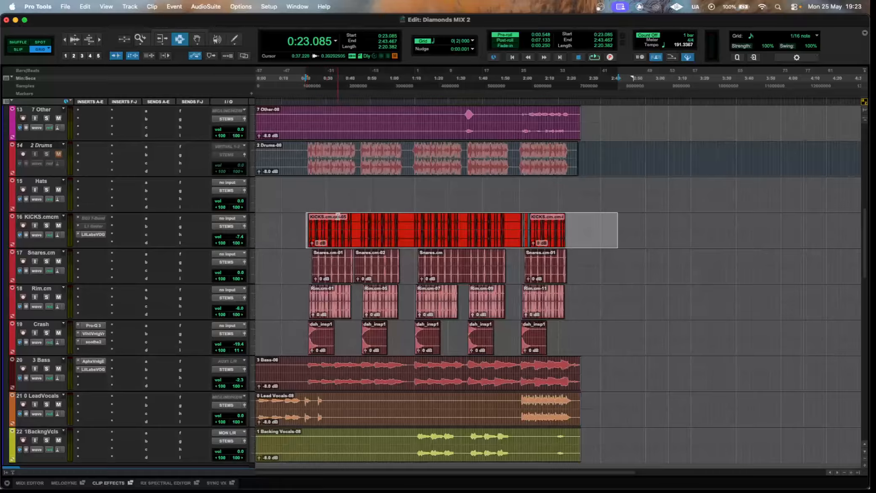
left_click(288, 239)
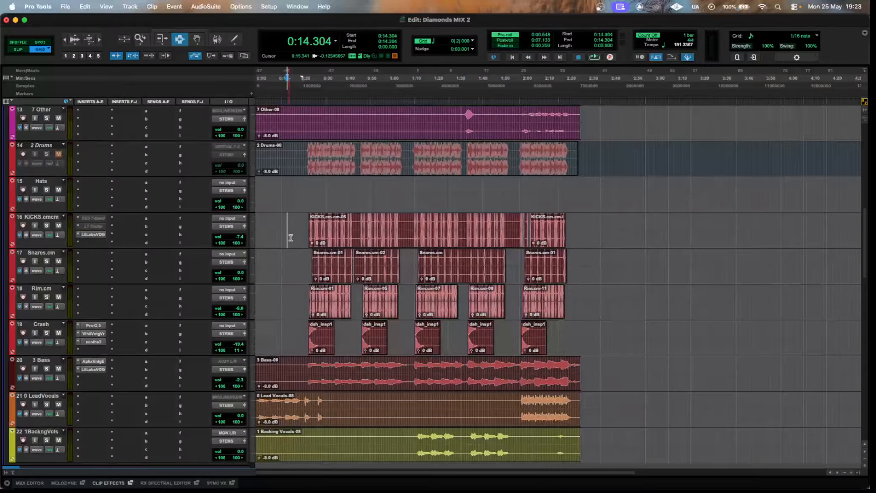
left_click_drag(291, 238, 574, 221)
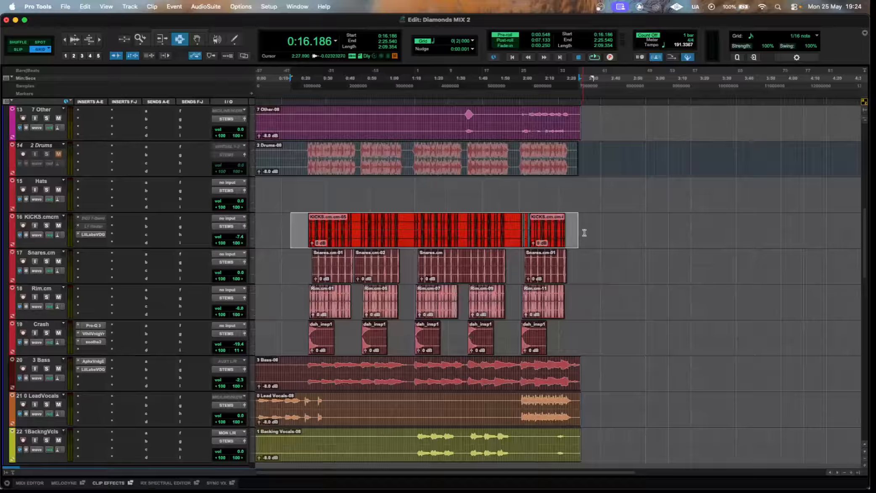
Examine the kick and snare clips more closely along the timeline and clear the kick selection
key("super+bracketright")
left_click_drag(350, 232, 604, 245)
key("super+bracketleft")
left_click(664, 271)
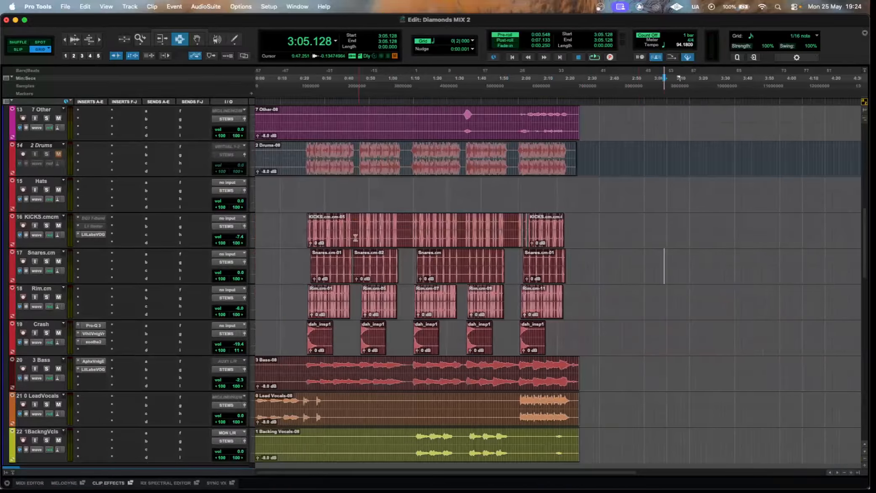
key("super+bracketright")
left_click_drag(589, 471, 332, 471)
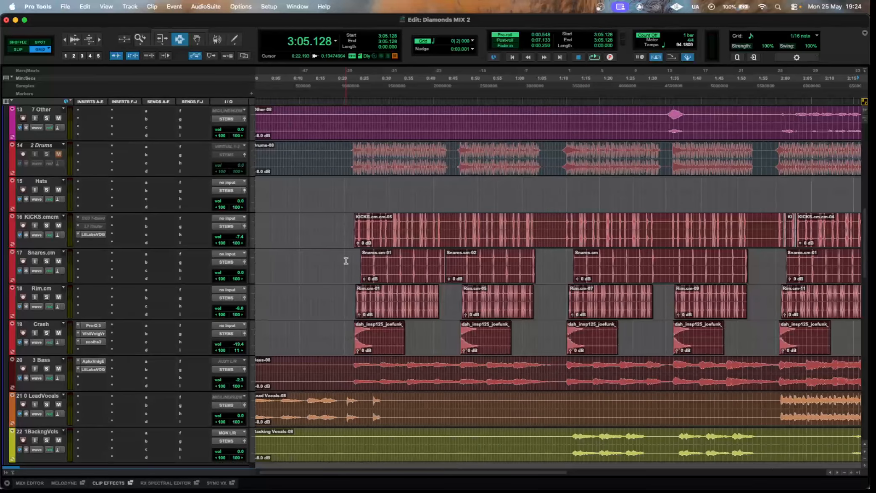
Inspect the EQ3 7-Band and L1 limiter settings on the KICKS.cmcm track
left_click(93, 218)
right_click(97, 219)
left_click(107, 228)
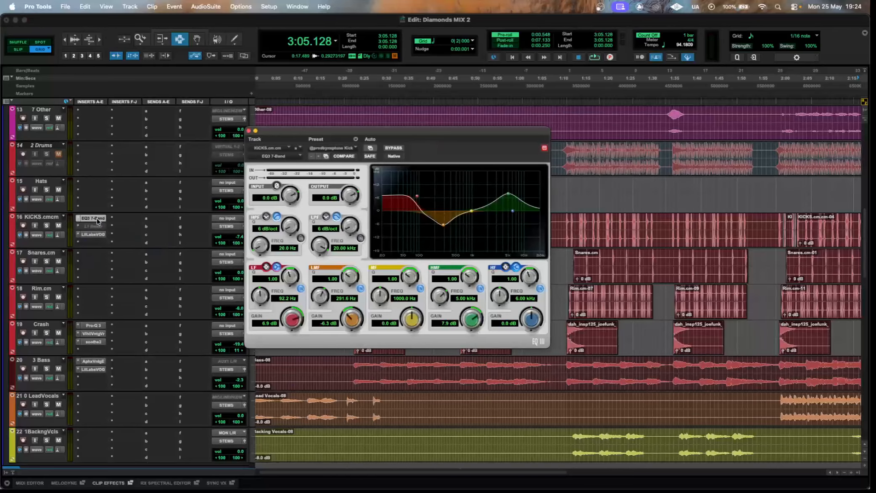
right_click(98, 221)
left_click(107, 237)
right_click(100, 218)
left_click(108, 237)
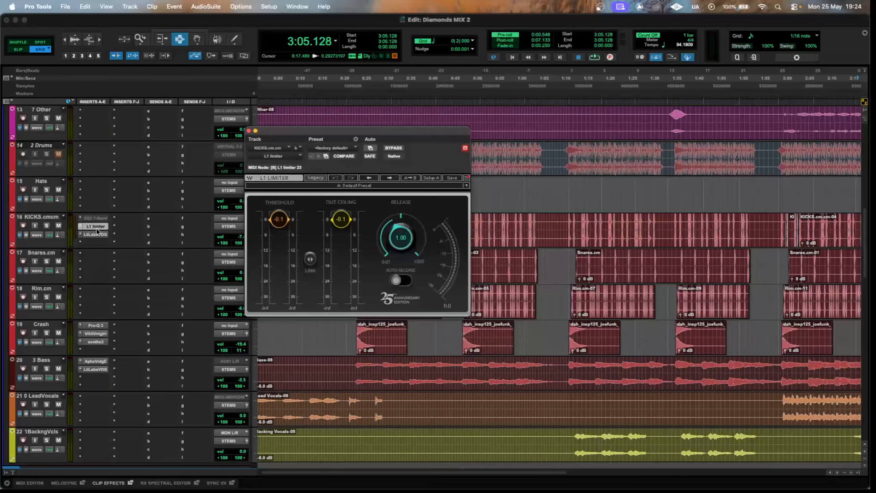
right_click(100, 219)
left_click(108, 237)
Examine the Little Labs VOG settings with the Hip Hop Kick preset on the KICKS.cmcm track, moving the plug-in window clear and closing it
left_click(93, 234)
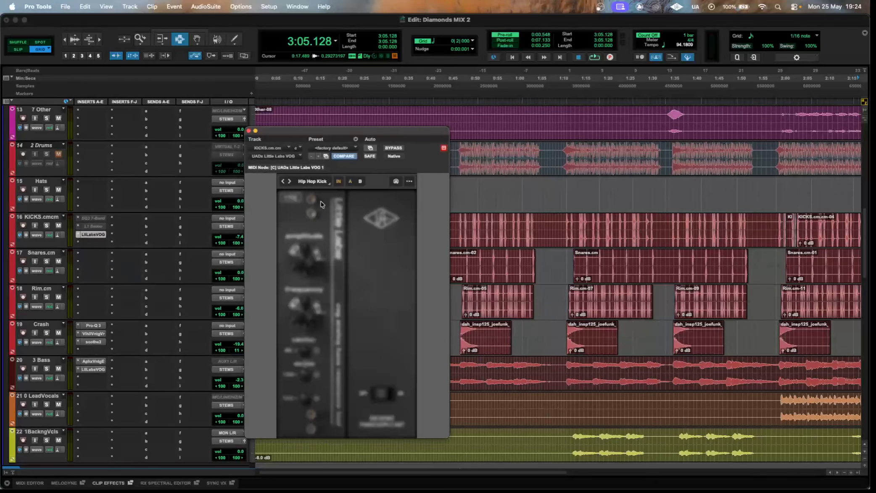
left_click_drag(385, 133, 645, 78)
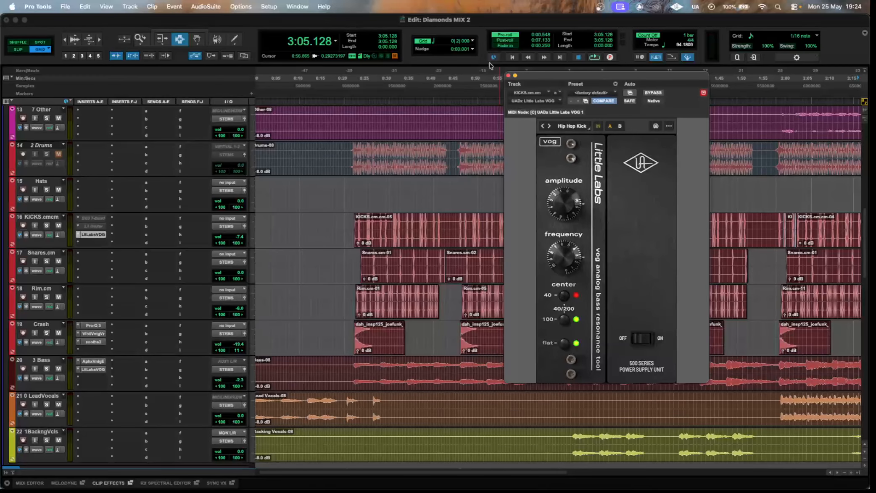
left_click(508, 76)
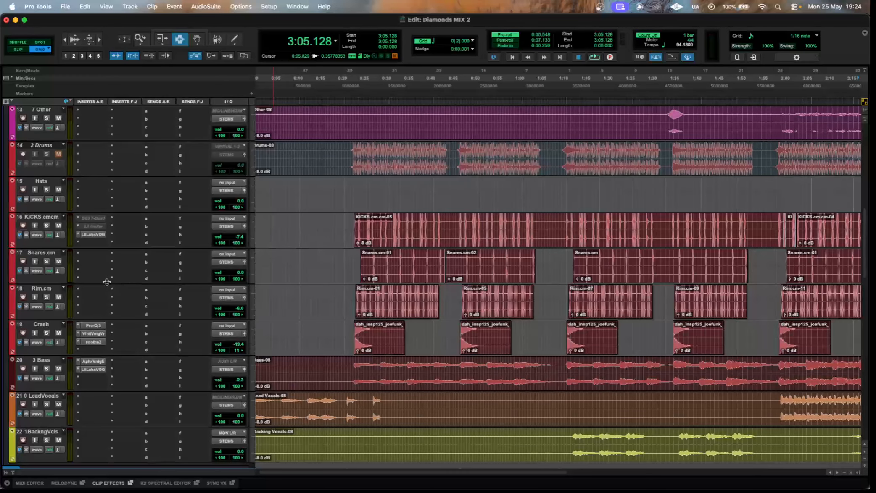
Highlight the row of clips on the Snares.cm track, then clear the selection and place the cursor ahead of the first kick
left_click_drag(339, 266, 816, 272)
left_click(767, 264)
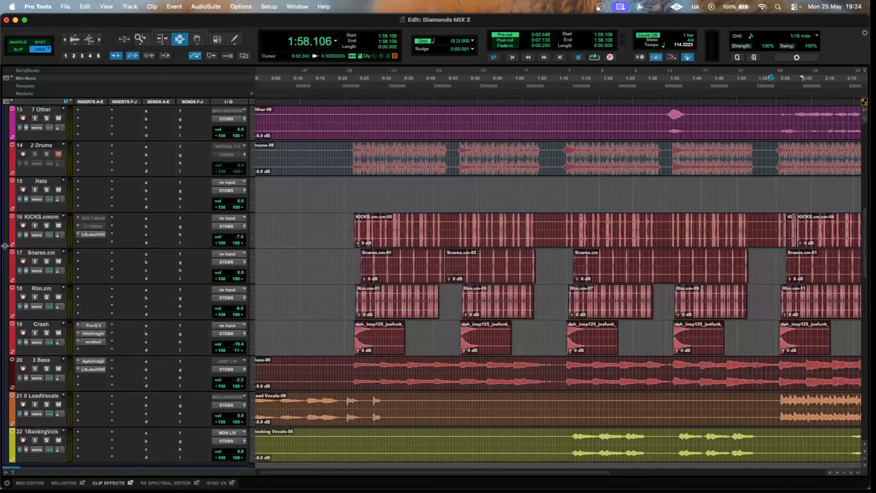
left_click(316, 230)
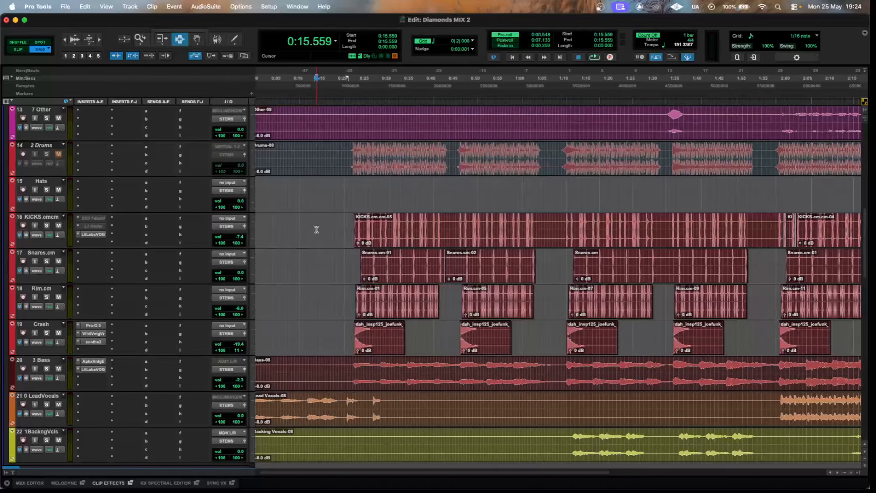
key("r")
key("t")
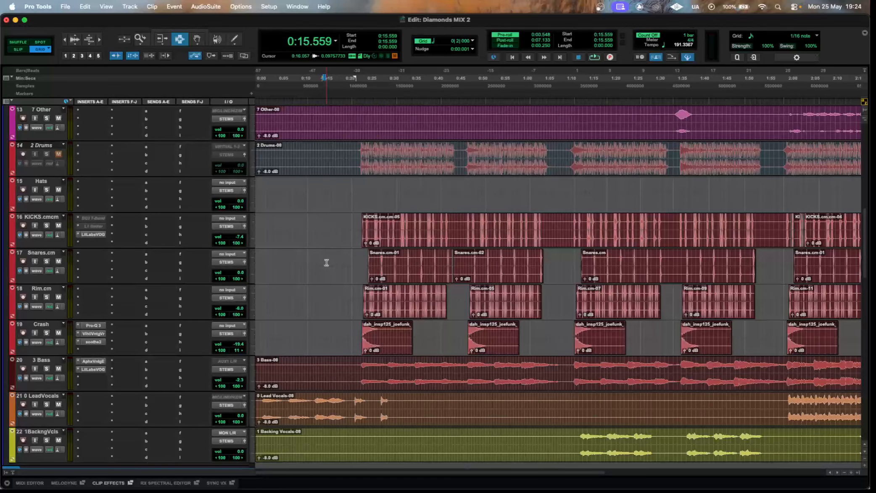
Highlight clips on the Rim.cm track and clear the selection
scroll(326, 262, "down", 1)
left_click_drag(340, 269, 664, 269)
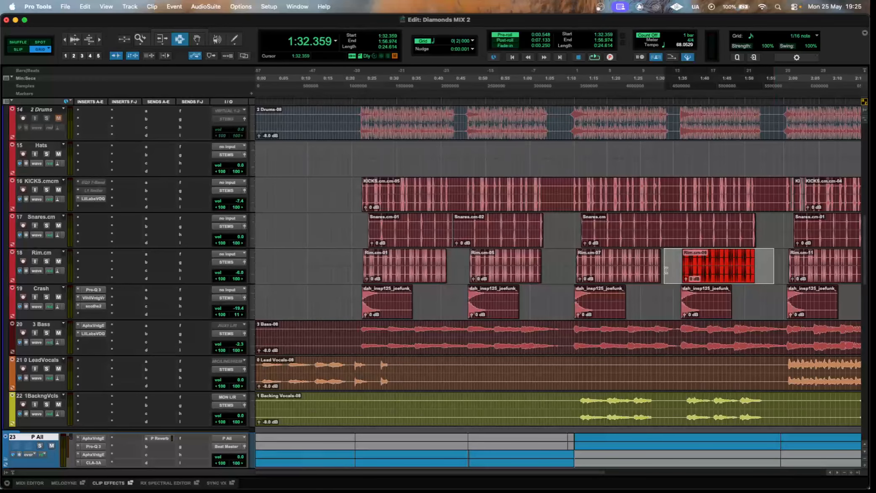
left_click(668, 269)
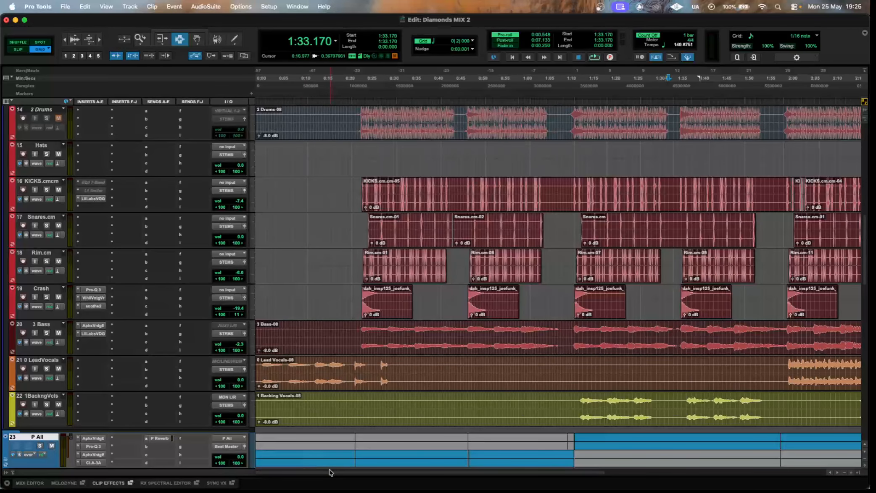
Highlight the first Crash clip from about 0:19 to 0:44, examine it up close and clear the selection
left_click_drag(332, 472, 429, 472)
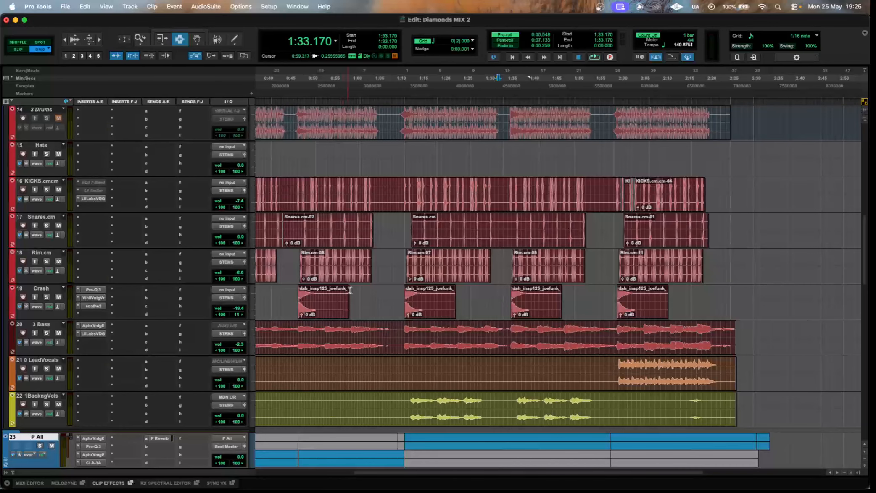
scroll(362, 278, "down", 2)
left_click_drag(480, 472, 399, 472)
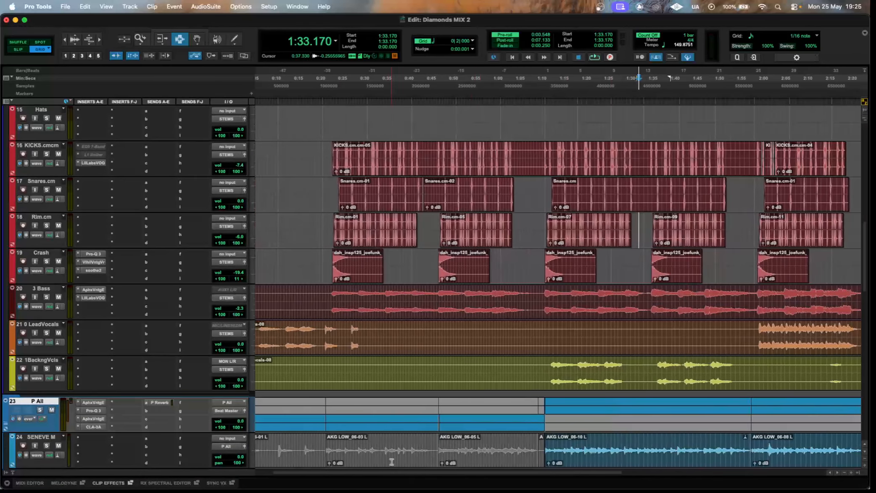
left_click_drag(329, 269, 422, 266)
key("t")
key("t")
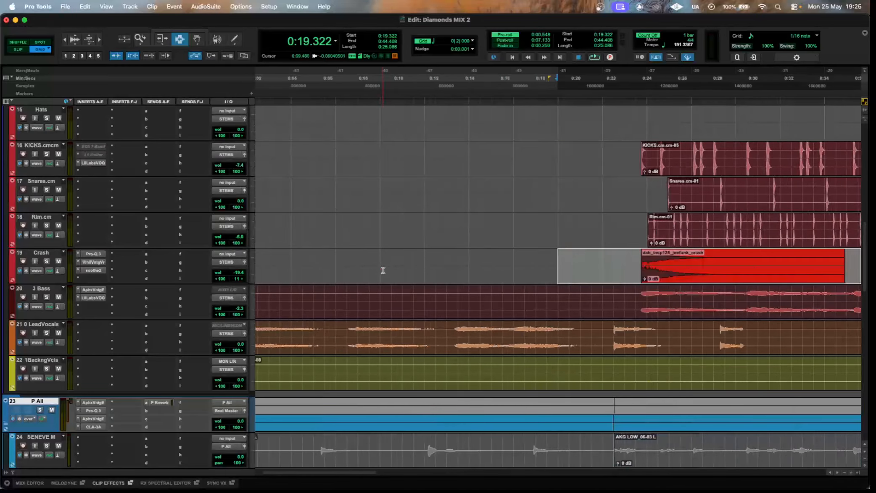
key("t")
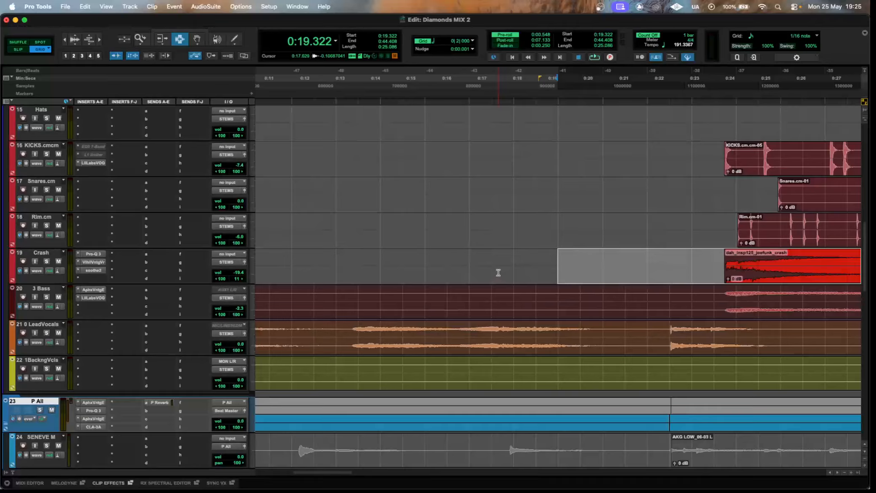
key("r")
key("r")
key("r")
key("r")
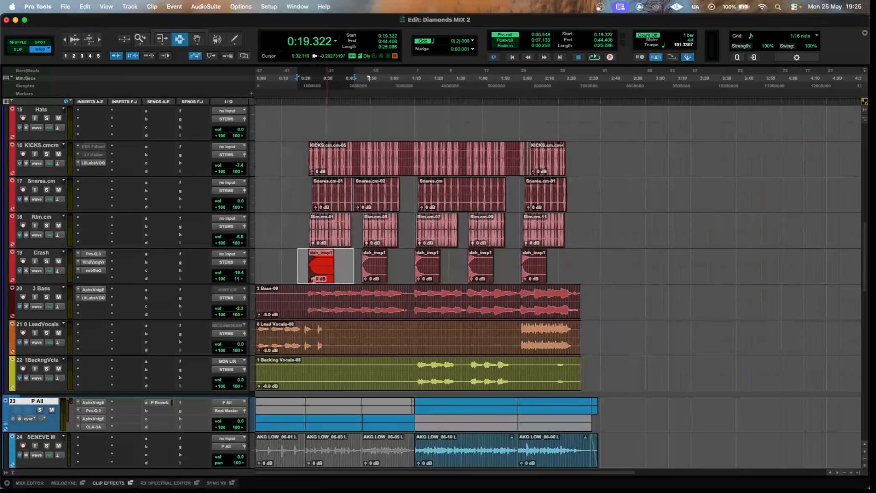
left_click(339, 266)
key("t")
Inspect the Pro-Q 3, ValhallaVintageVerb and soothe2 settings on the Crash track and close the plug-in window
left_click(93, 254)
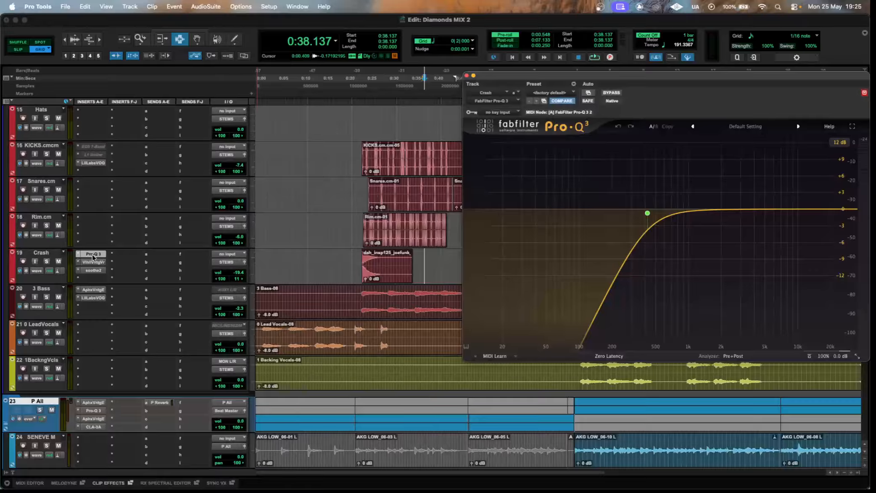
mouse_move(649, 213)
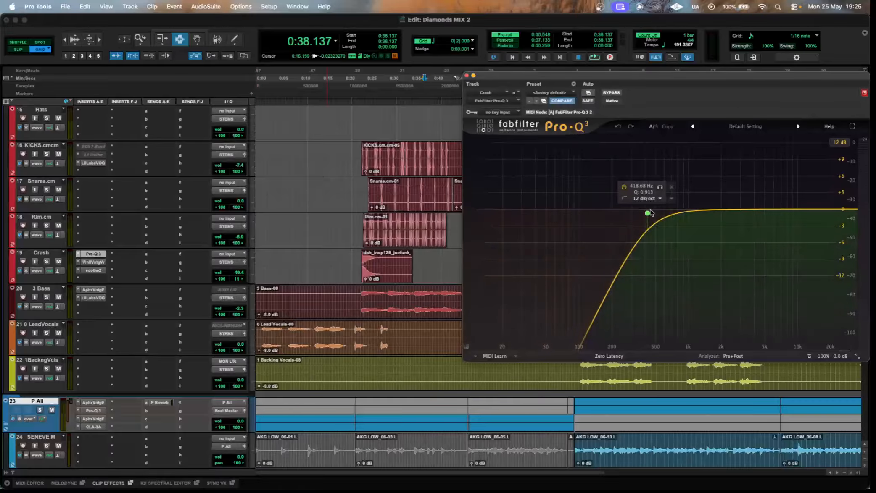
left_click(100, 263)
left_click_drag(695, 82, 548, 111)
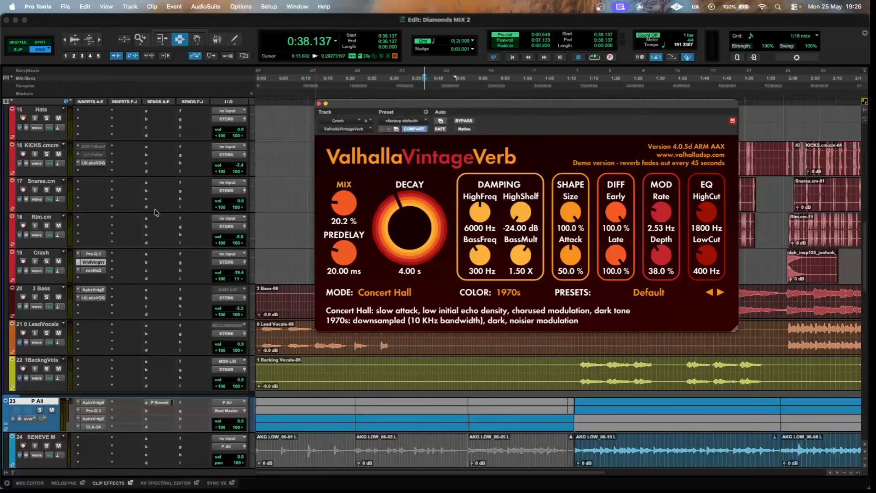
left_click(98, 272)
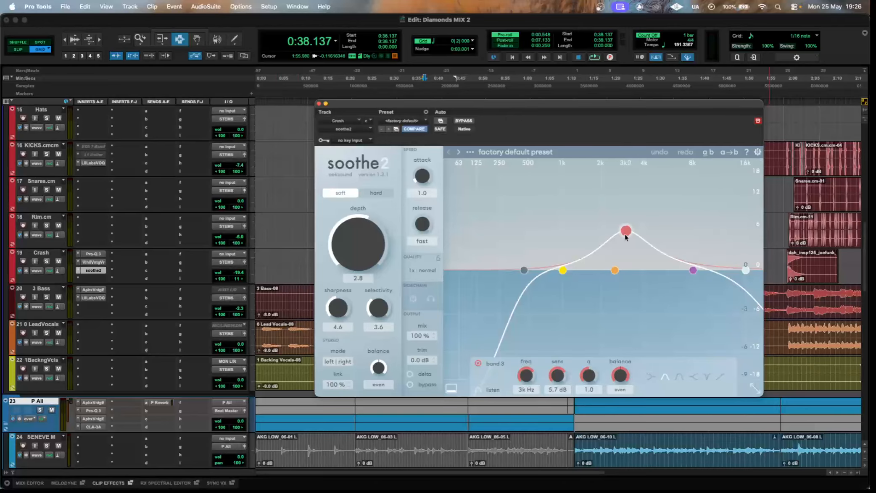
left_click(86, 271)
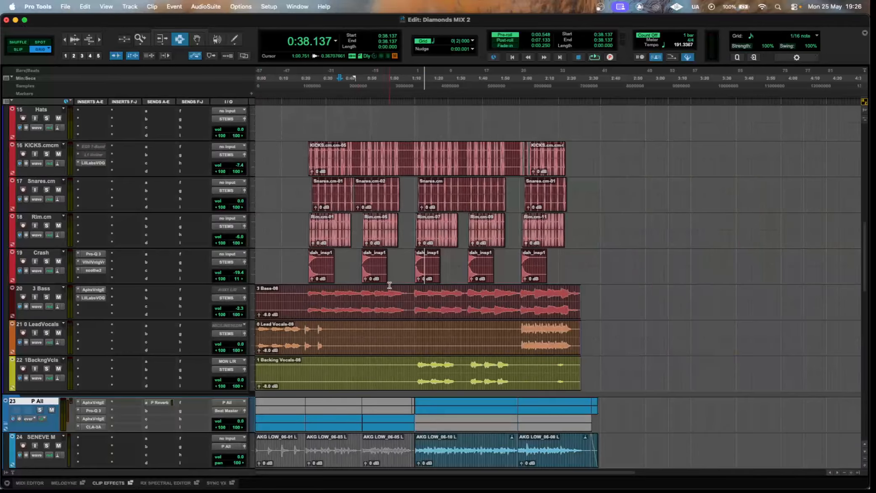
Highlight the 3 Bass clip from about 0:19 to its end and clear the selection
key("super+bracketleft")
left_click_drag(297, 302, 585, 300)
scroll(585, 300, "up", 4)
scroll(586, 299, "down", 4)
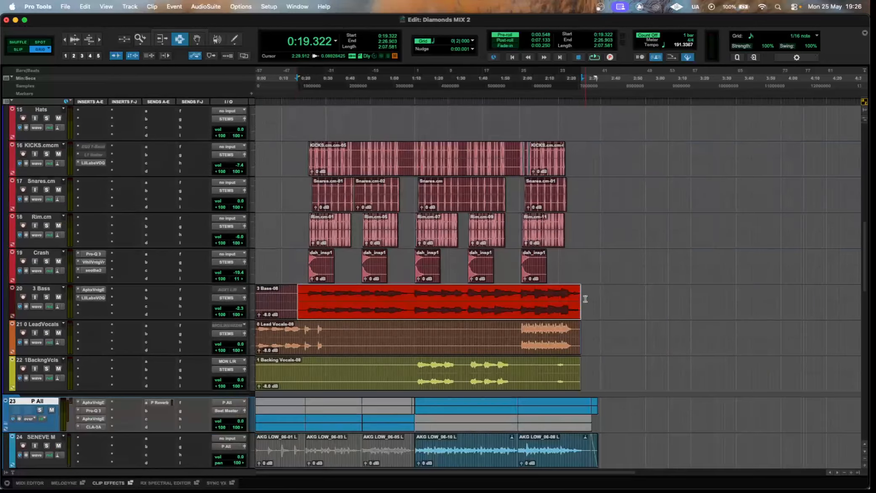
left_click(613, 286)
Highlight the clips across the KICKS.cmcm, Snares.cm and Rim.cm tracks from about 0:16 to 2:35
key("super+bracketright")
left_click_drag(555, 474, 325, 472)
left_click_drag(323, 153, 608, 226)
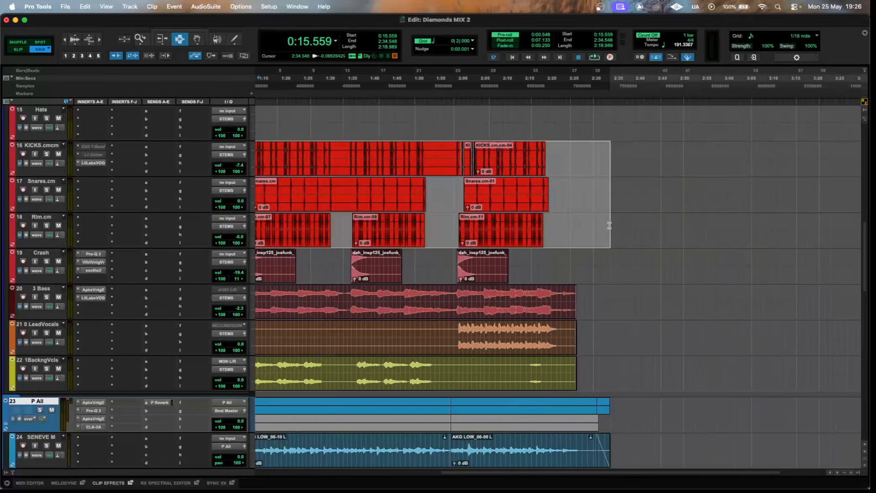
Highlight the bass stem from about 0:06 to 3:31 and examine it more closely
scroll(710, 357, "down", 3)
key("super+bracketleft")
key("r")
left_click_drag(262, 196, 489, 191)
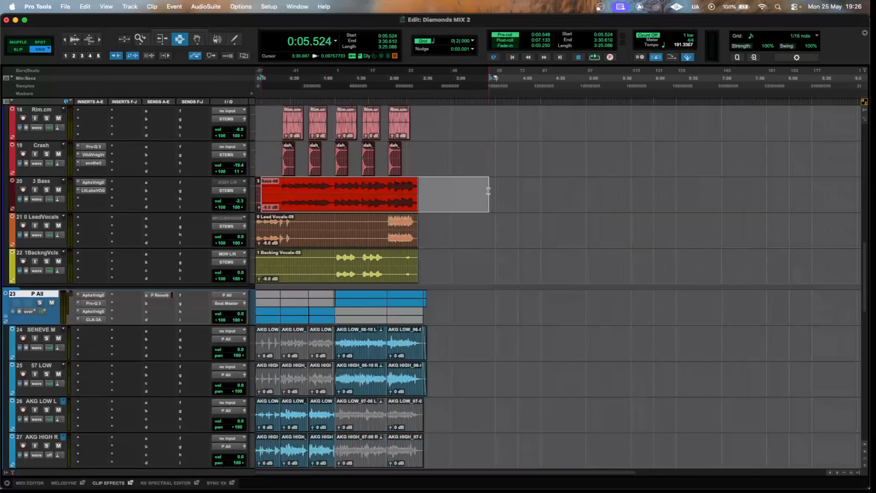
key("t")
key("t")
Highlight the opening section of the Lead Vocals stem, from about 0:01 to 0:33, and clear the selection
left_click_drag(265, 228, 425, 229)
left_click(334, 136)
scroll(334, 134, "up", 3)
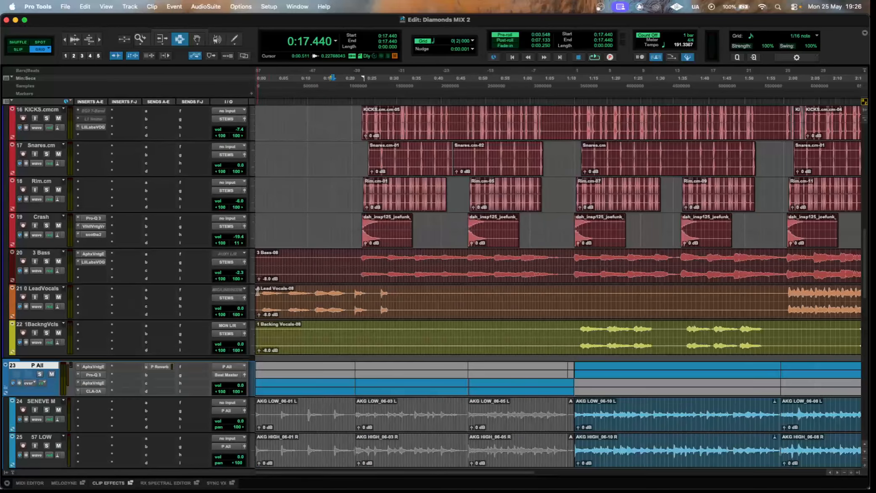
left_click_drag(258, 293, 402, 294)
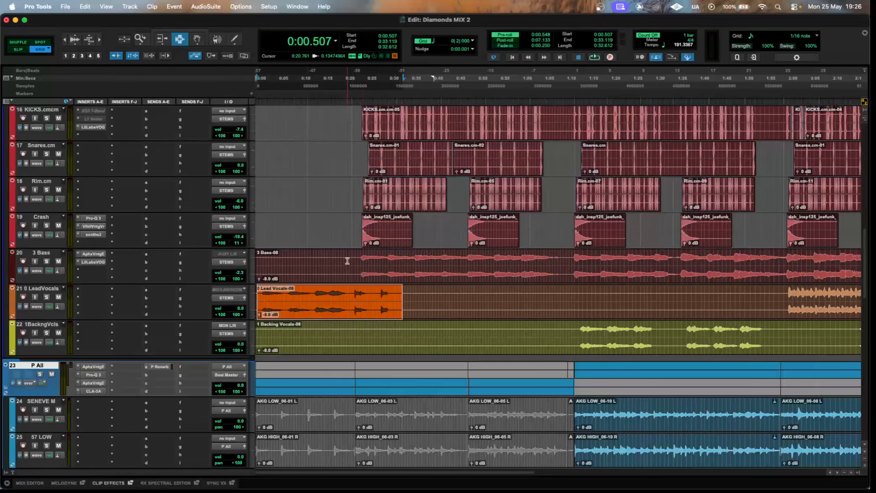
left_click(347, 261)
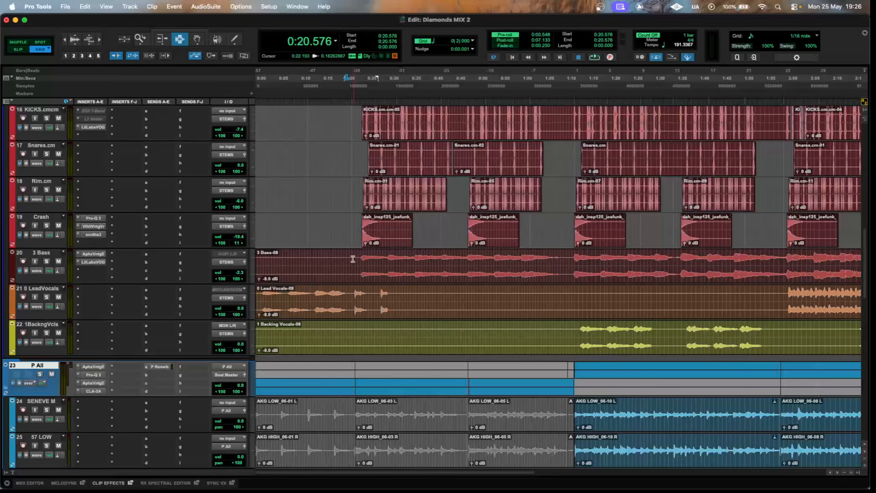
Highlight the 3 Bass track from about 0:19 to 2:33, then place the cursor just before the bass enters
left_click(352, 263)
key("super+bracketleft")
left_click(346, 265)
key("shift+Tab")
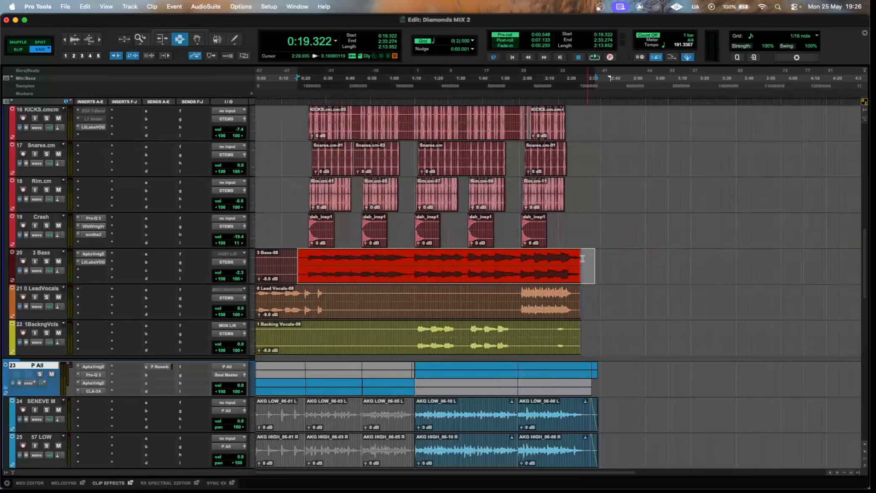
key("super+bracketright")
left_click(346, 266)
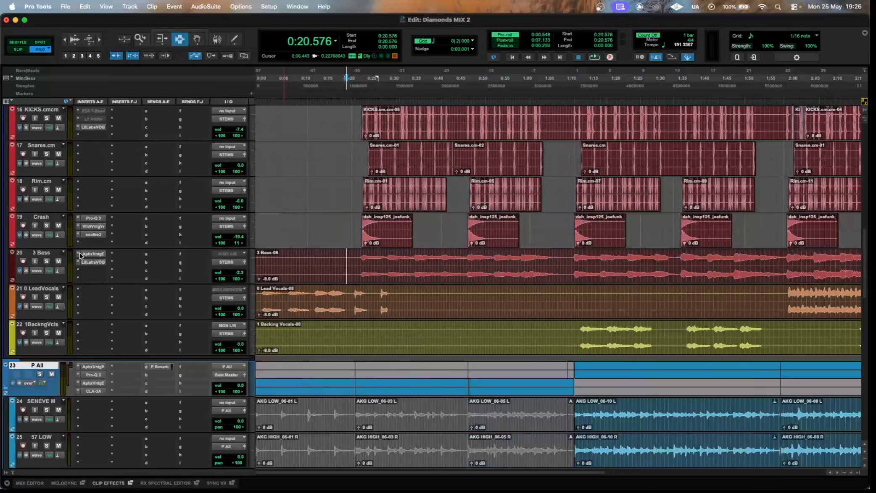
Inspect the Aphex Vintage Exciter and Little Labs VOG settings on the 3 Bass track and close the plug-in window
left_click(93, 254)
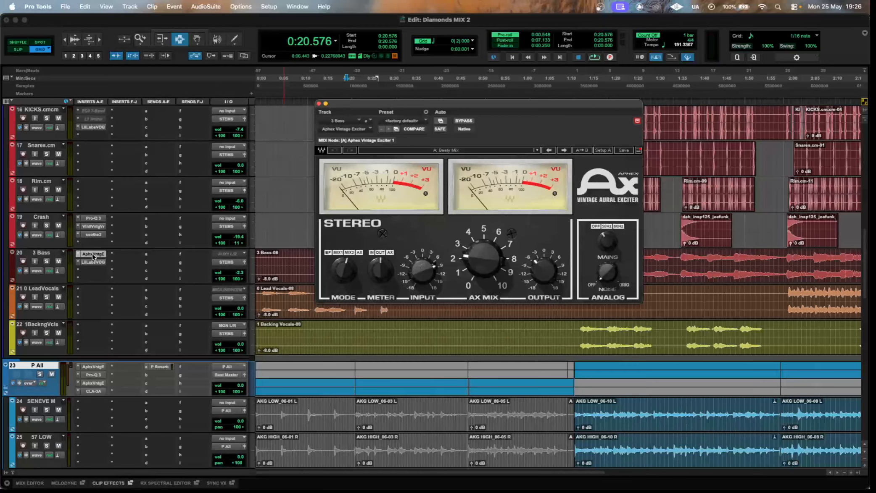
left_click(93, 262)
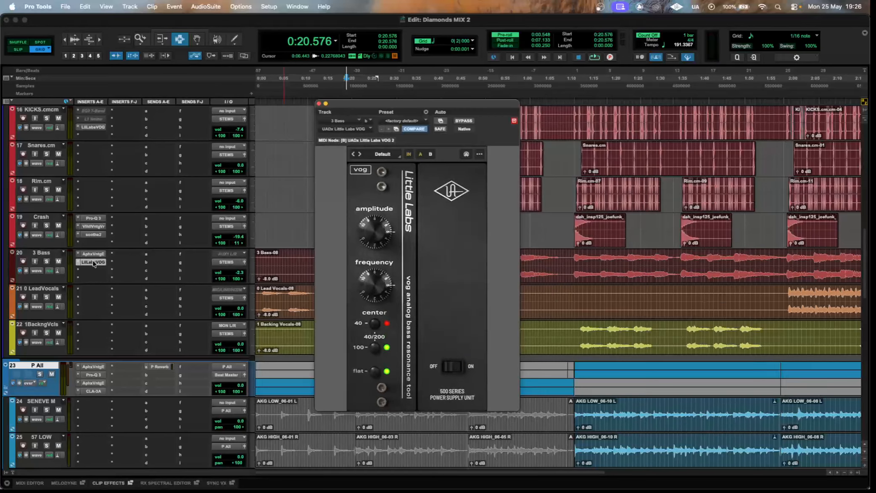
left_click(93, 262)
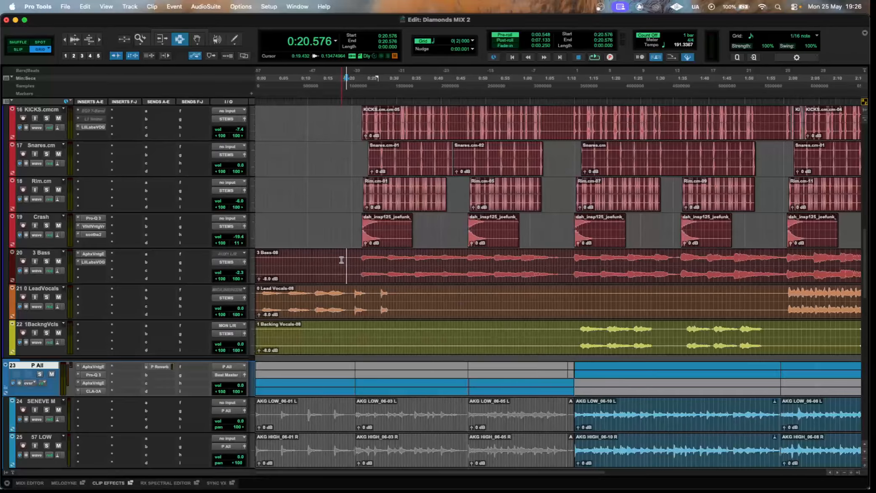
left_click(89, 262)
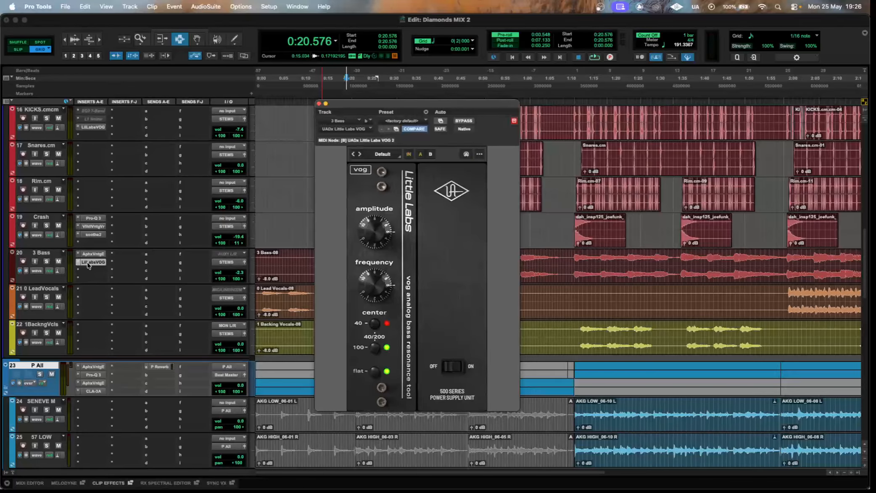
left_click(89, 263)
Highlight the 1 Backing Vocals stem through to past its end and clear the selection
scroll(349, 272, "down", 6)
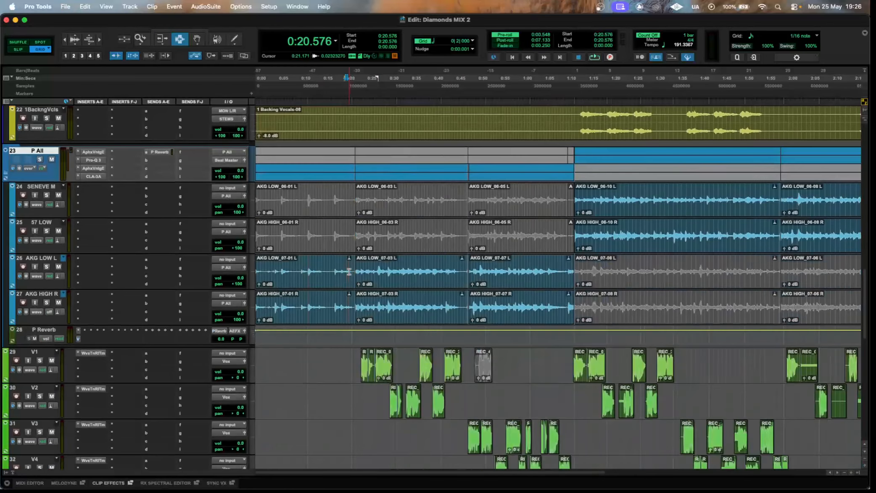
scroll(349, 271, "up", 4)
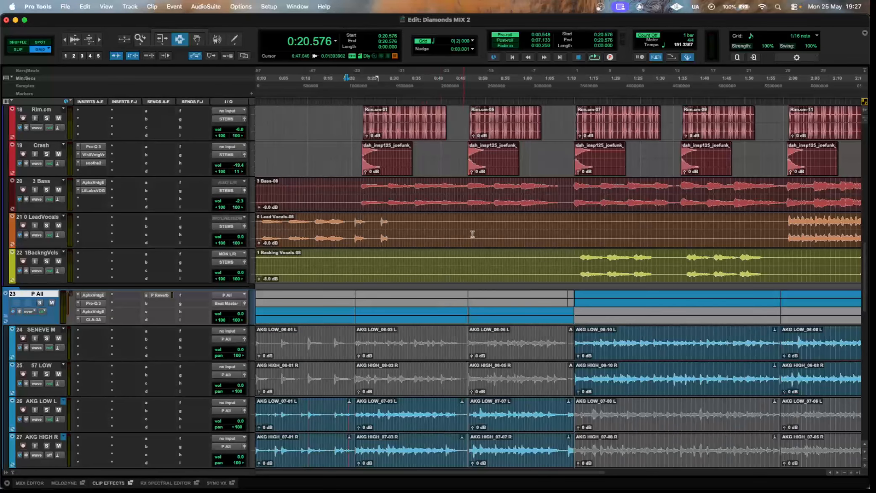
key("r")
left_click_drag(399, 269, 715, 273)
left_click(621, 244)
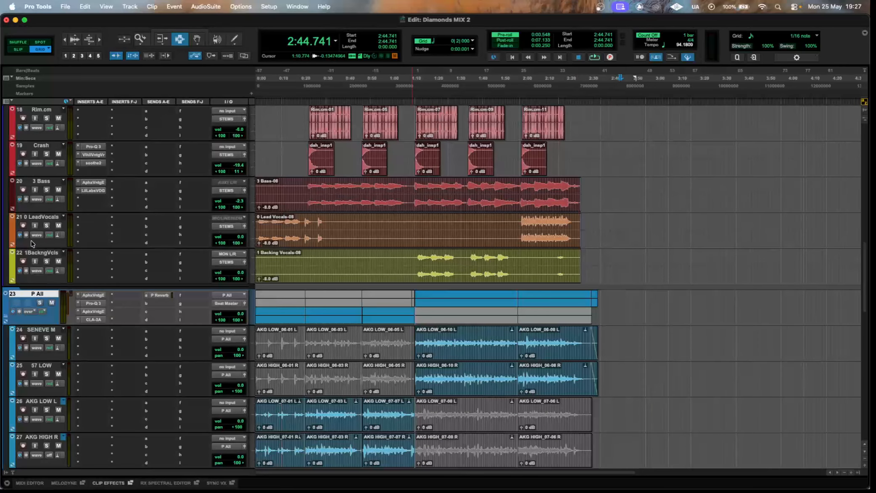
Highlight the 4 Guitar stem from about 0:20 to past its end, then clear the selection at 2:32 on the 5 Keyboard track
scroll(71, 261, "up", 12)
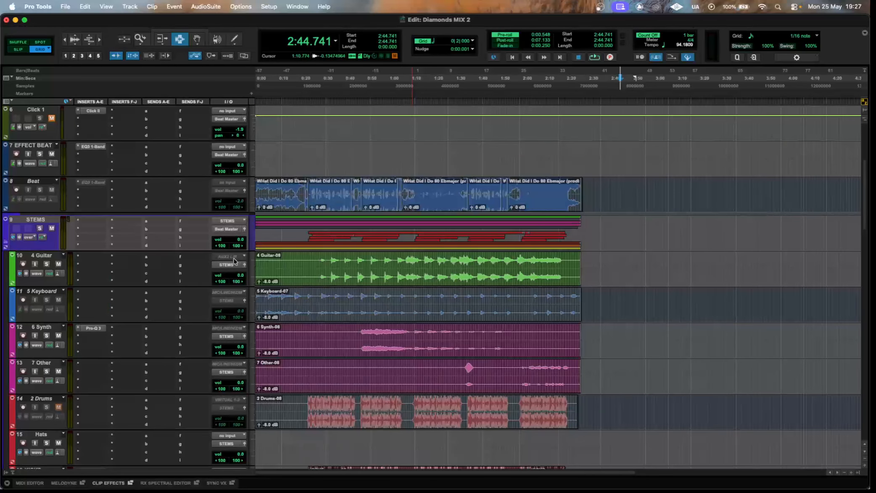
left_click_drag(299, 265, 648, 268)
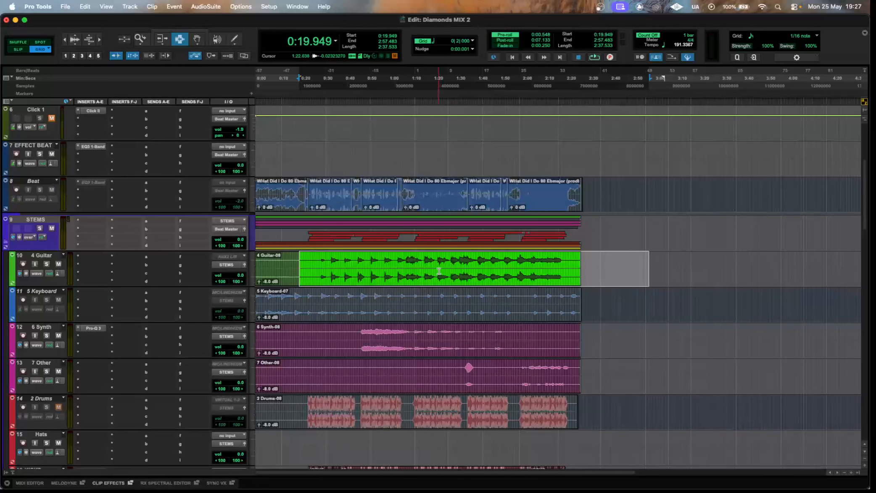
key("t")
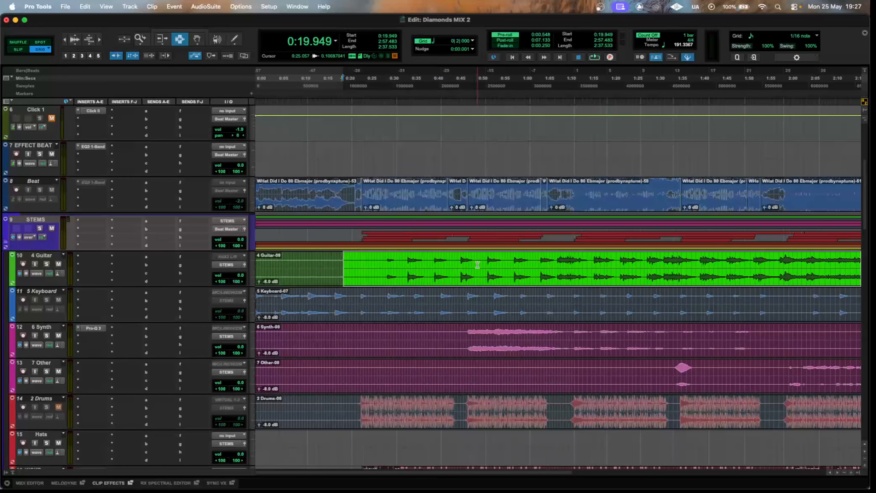
key("r")
scroll(477, 265, "down", 2)
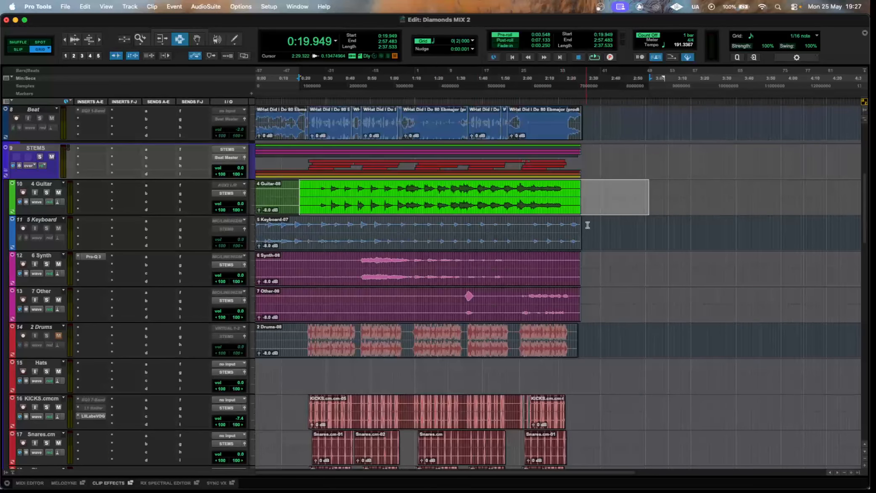
left_click(591, 226)
key("t")
left_click_drag(608, 472, 306, 446)
key("r")
Inspect the Pro-Q 3 equalizer curve and its band settings on the 6 Synth track, then close the plug-in window
left_click(100, 257)
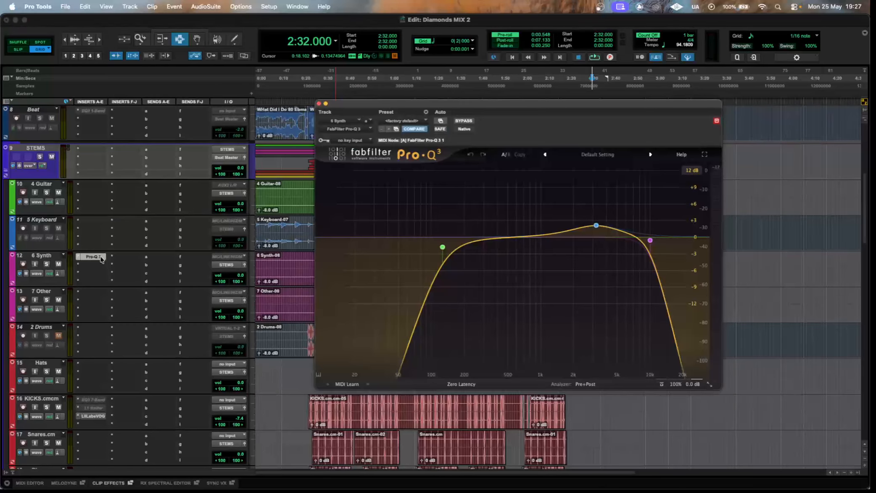
mouse_move(476, 223)
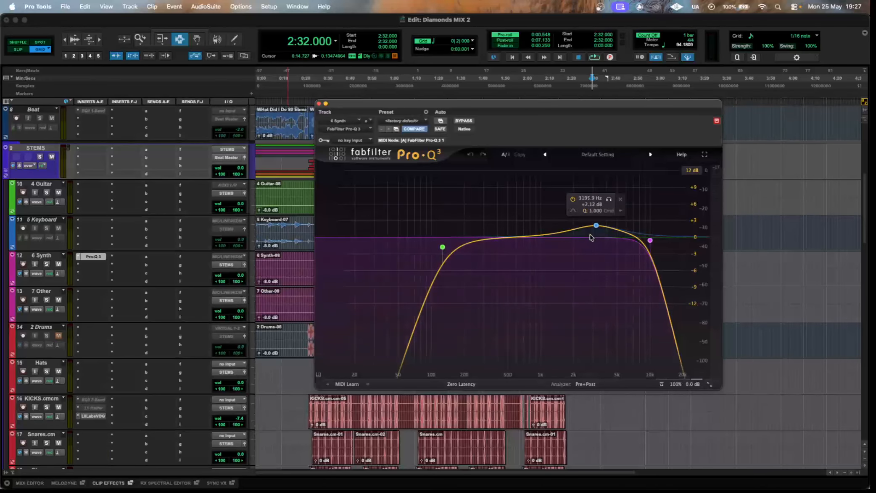
left_click(319, 104)
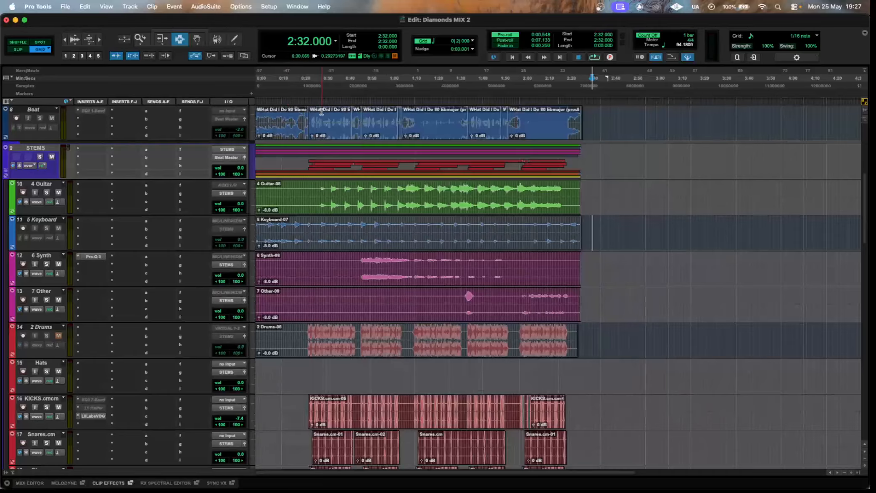
Review the stem and drum tracks, then collapse the STEMS folder track
scroll(349, 204, "down", 5)
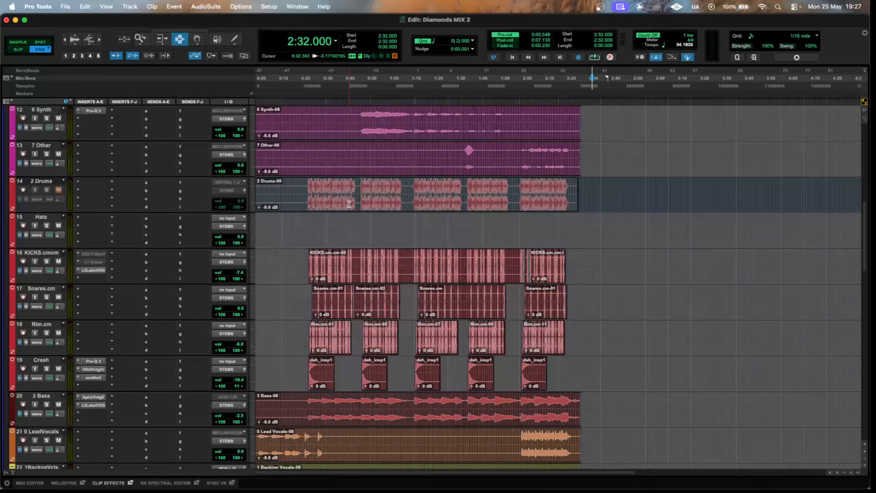
scroll(349, 204, "down", 1)
scroll(348, 202, "up", 2)
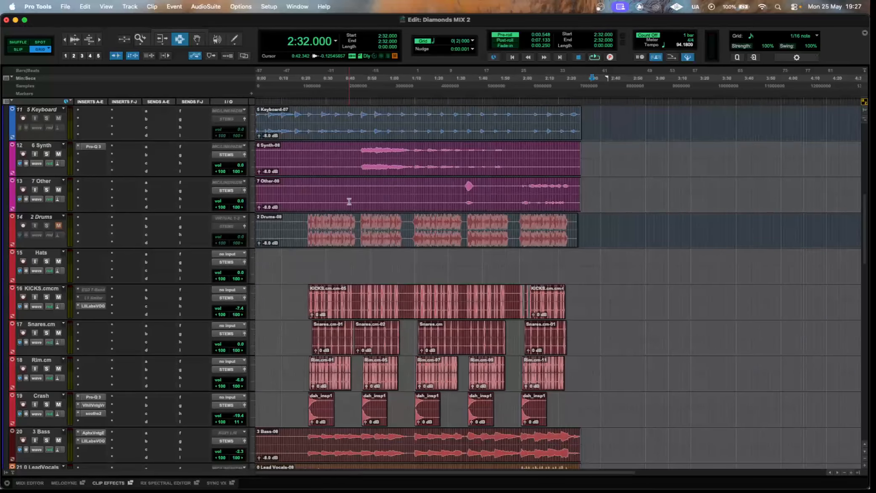
scroll(349, 201, "down", 8)
scroll(349, 201, "up", 9)
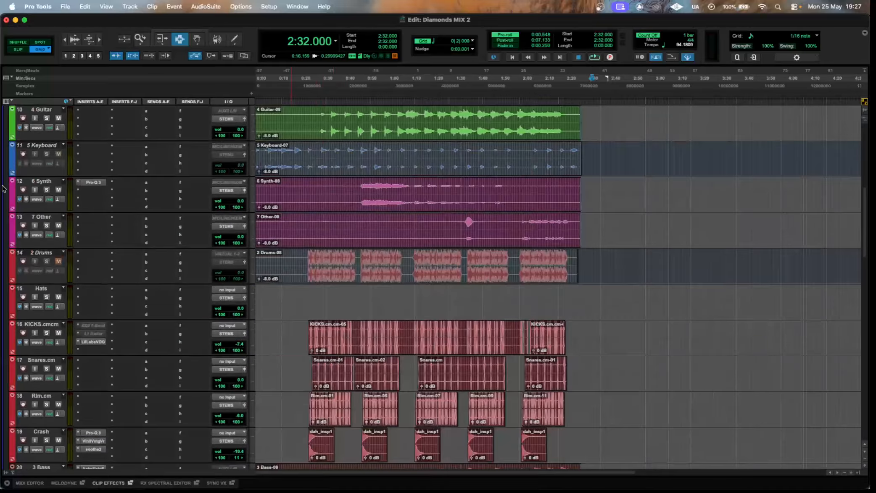
scroll(26, 187, "up", 4)
left_click(5, 242)
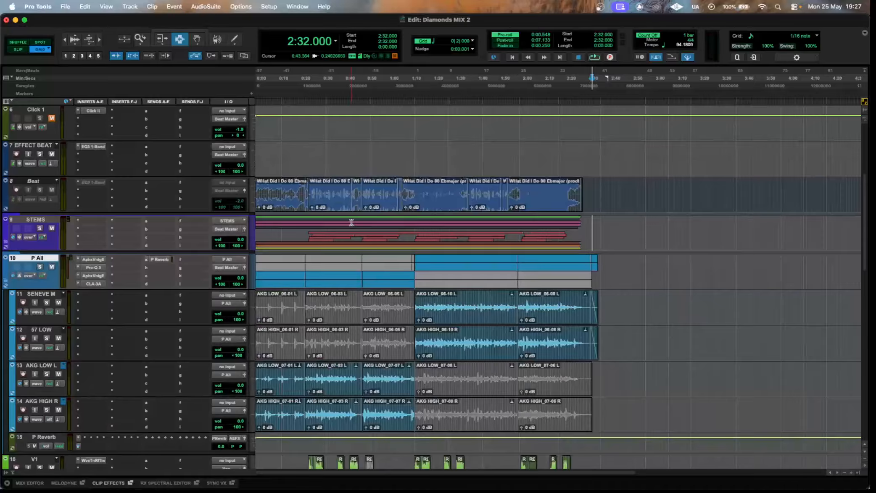
Place the cursor past the last V4 clips at about 2:37, then inspect and close Waves Tune Real-Time on the V1 track
scroll(352, 222, "down", 6)
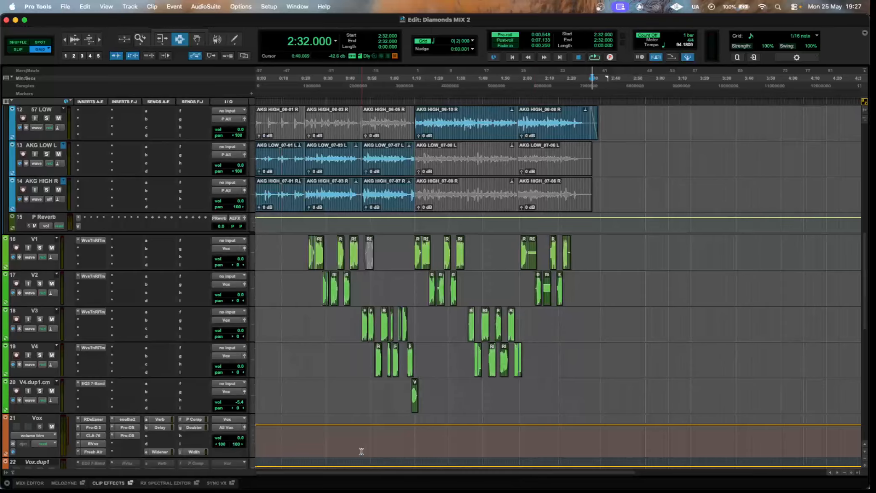
scroll(373, 227, "up", 3)
scroll(381, 229, "down", 3)
scroll(402, 243, "down", 3)
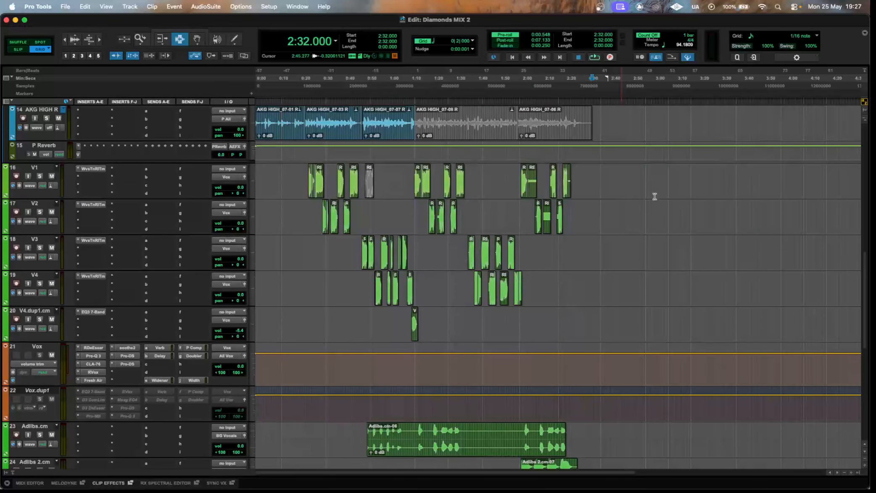
left_click_drag(647, 350, 603, 313)
left_click(604, 309)
left_click(100, 170)
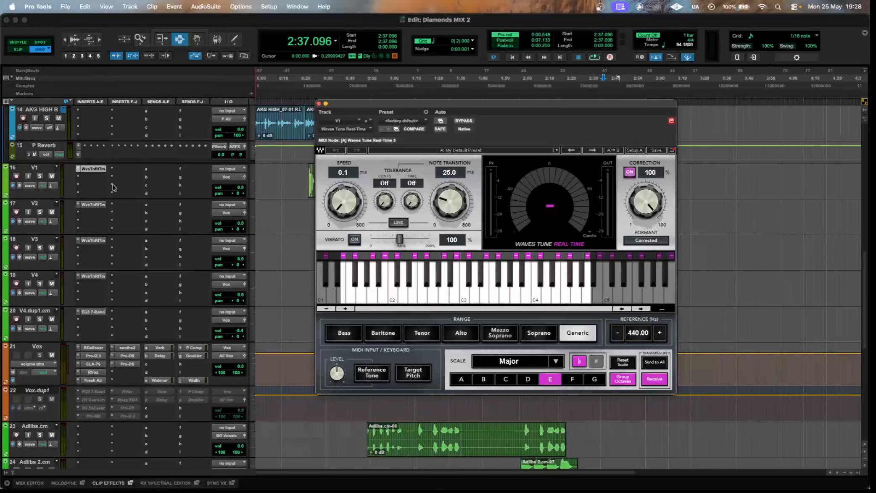
left_click(102, 170)
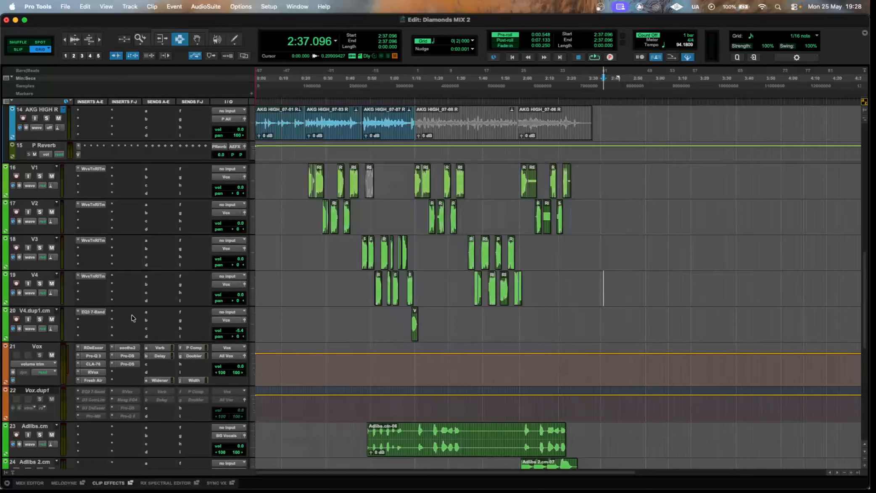
Inspect the RDeEsser settings and the Pro-Q 3 equalizer bands, including the low cut, on the Vox track
left_click(100, 349)
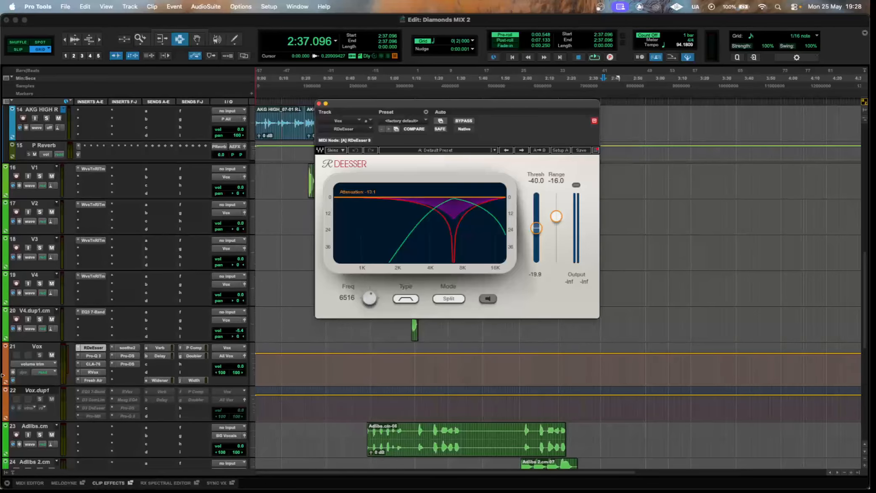
left_click(94, 356)
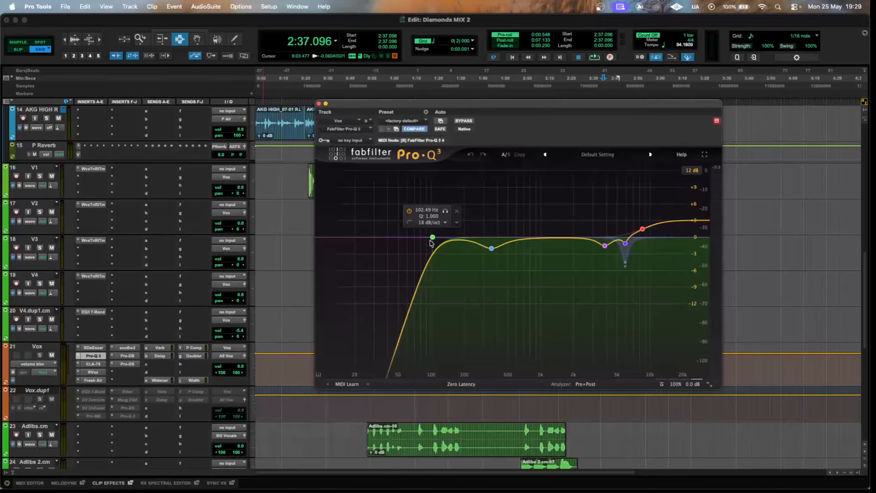
scroll(290, 227, "up", 5)
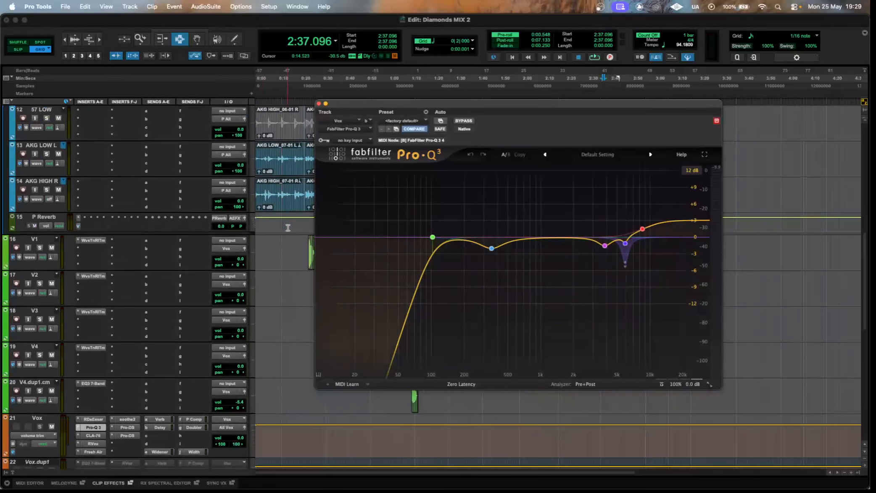
scroll(288, 228, "down", 6)
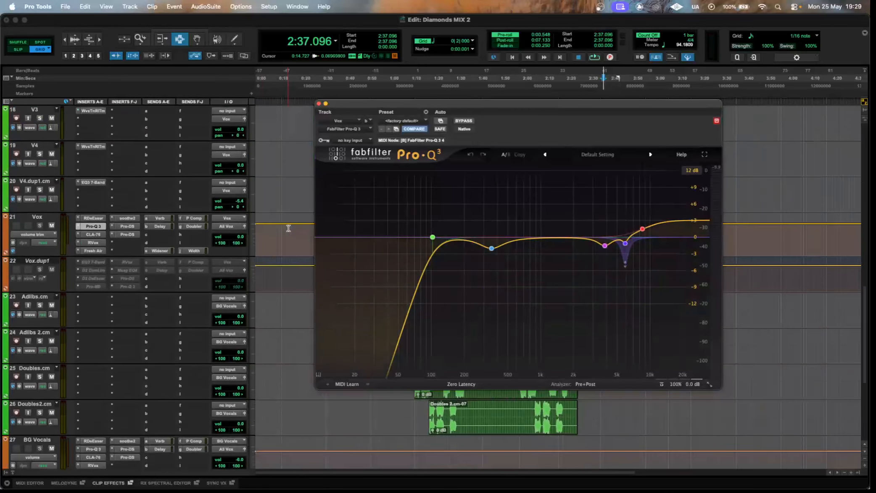
Inspect CLA-76 on the Vox track with its window moved off the vocal clips, and play briefly from about 0:47 to watch its meter
left_click(98, 235)
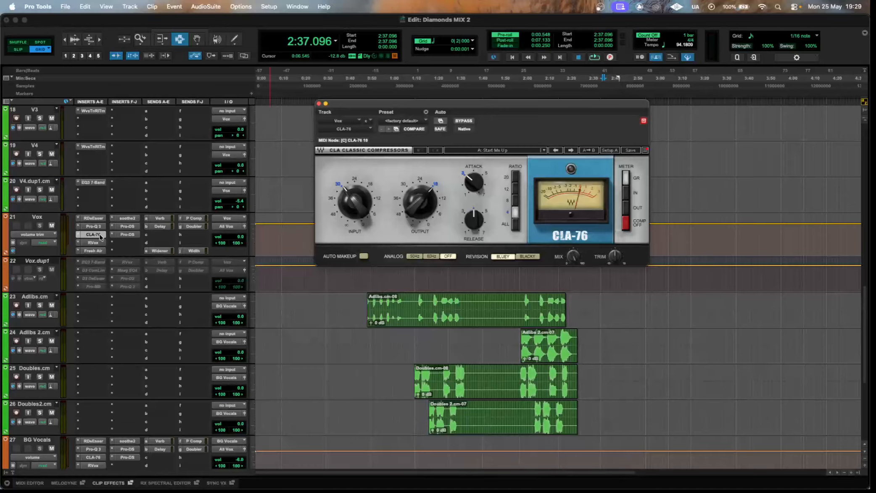
left_click_drag(386, 106, 564, 110)
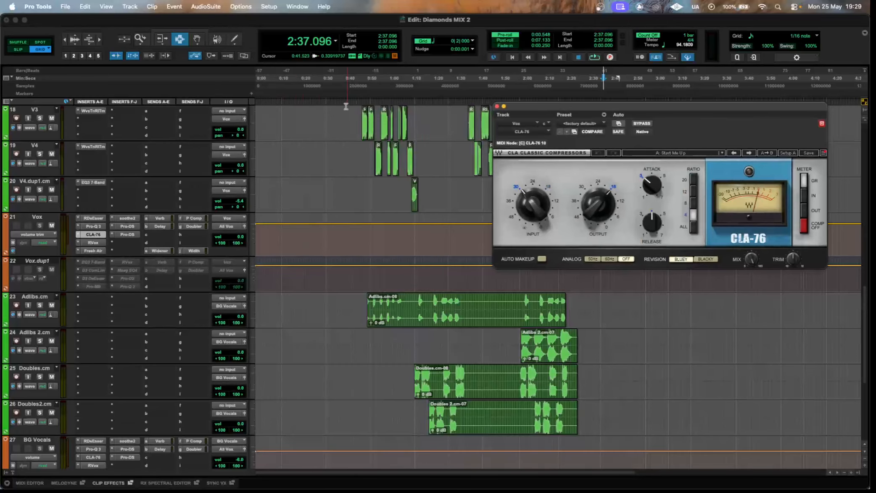
left_click(360, 120)
scroll(357, 134, "up", 4)
key("space")
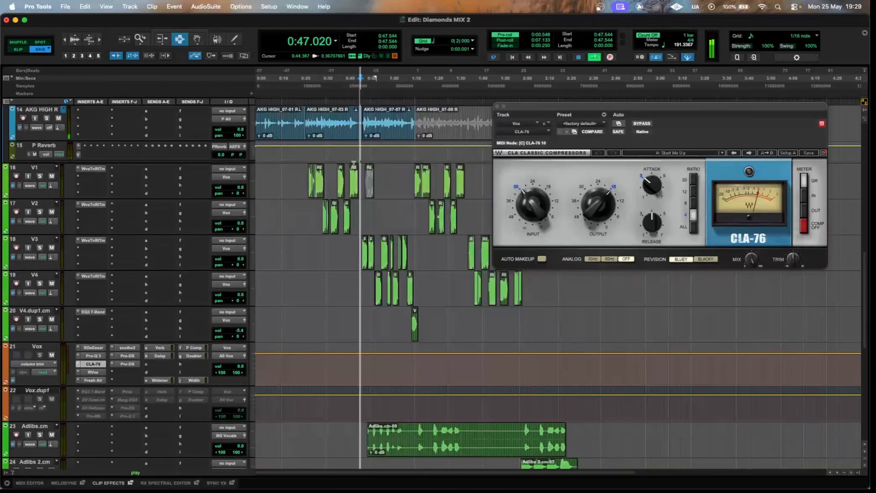
scroll(353, 167, "down", 2)
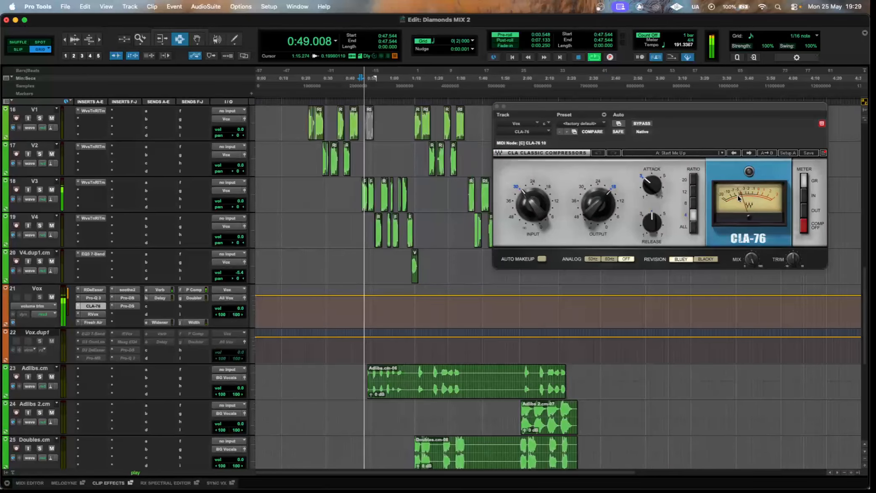
key("space")
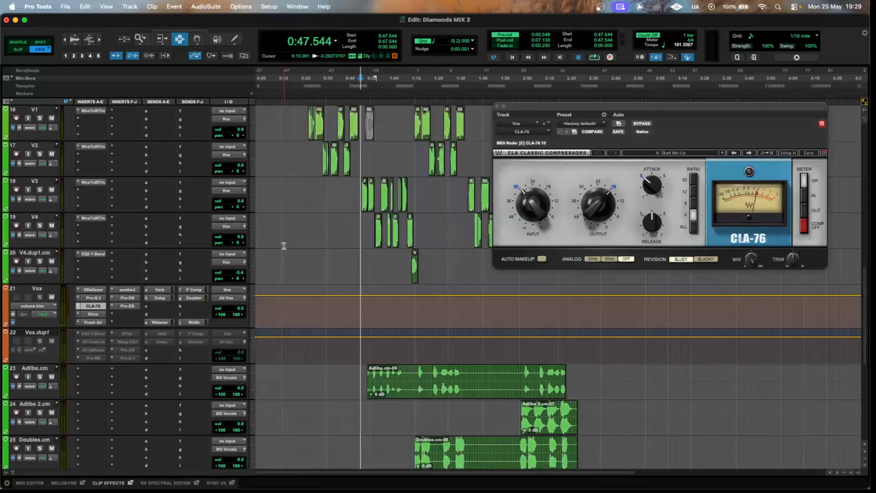
left_click_drag(673, 113, 676, 111)
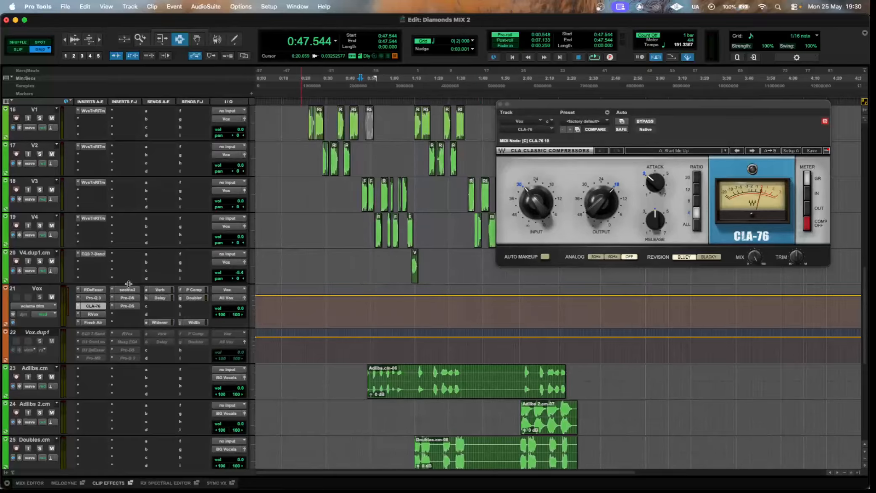
Reset RVox on the Vox track, set its compression to -15.0 and gain to -9.0, and play briefly from about 0:47
left_click(93, 314)
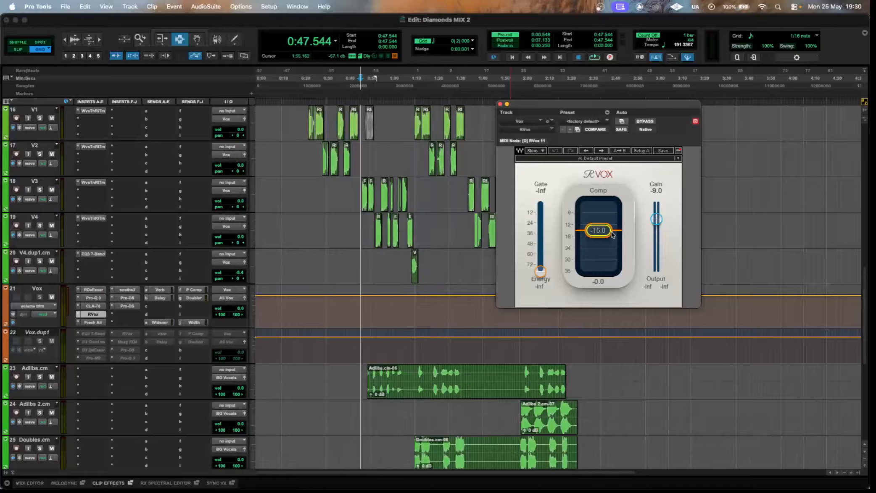
mouse_move(609, 236)
left_mouse_down()
mouse_move(609, 220)
mouse_move(609, 264)
mouse_move(610, 229)
mouse_move(610, 237)
left_mouse_up()
left_click(604, 232, "alt")
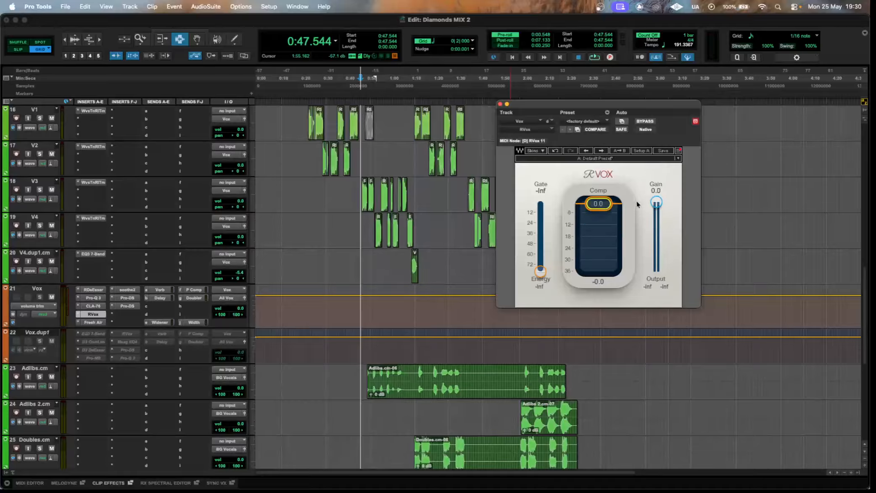
left_click_drag(656, 203, 656, 219)
left_click_drag(598, 220, 598, 230)
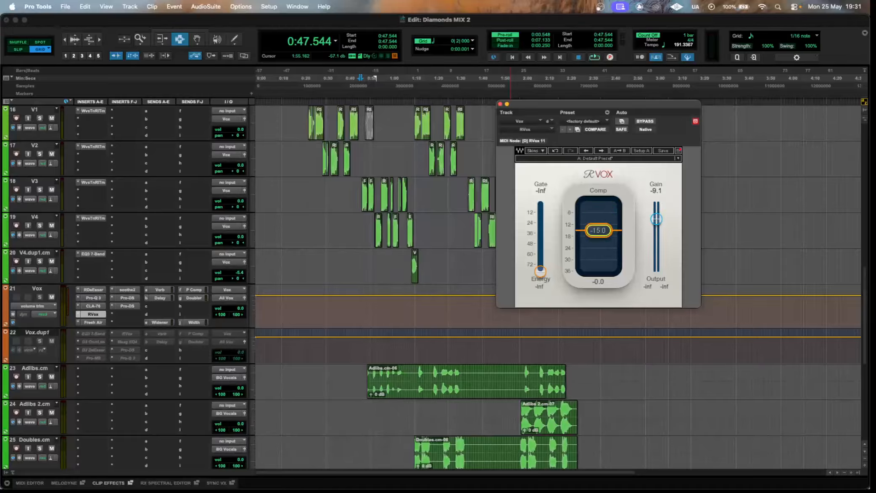
left_click(656, 219)
key("space")
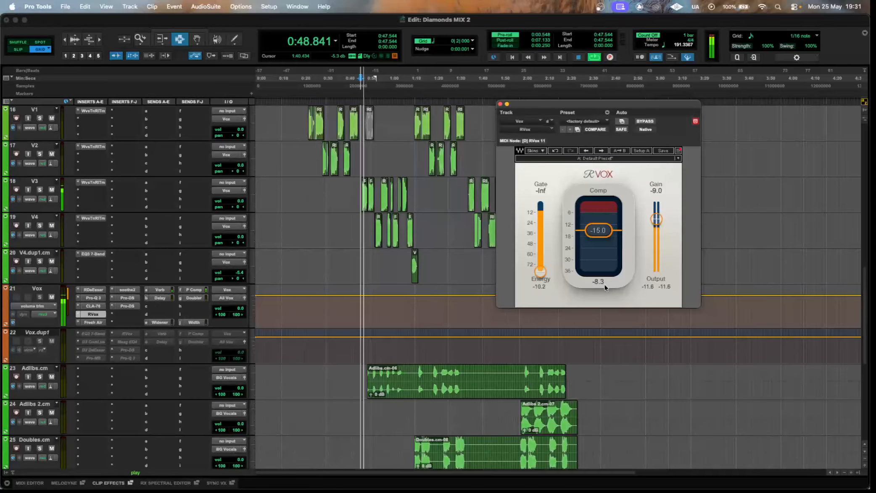
key("space")
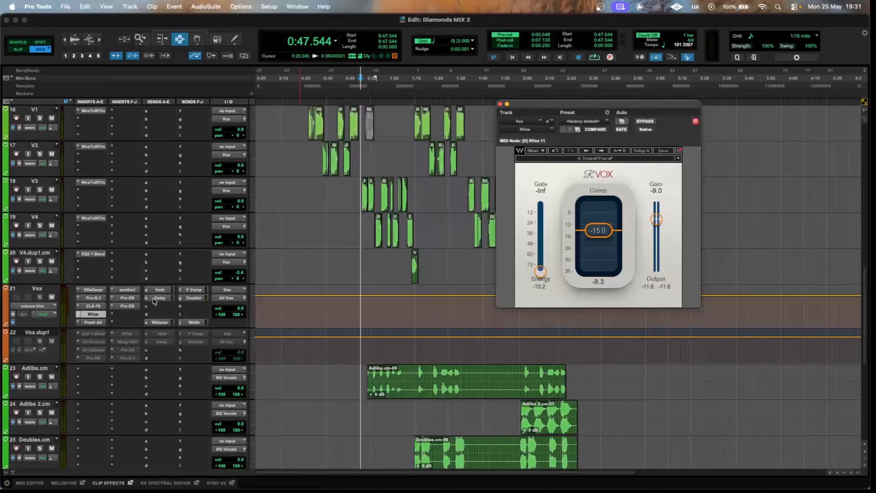
Inspect the Fresh Air settings on the Vox track against RVox, then open soothe2 on the same track
left_click(93, 322)
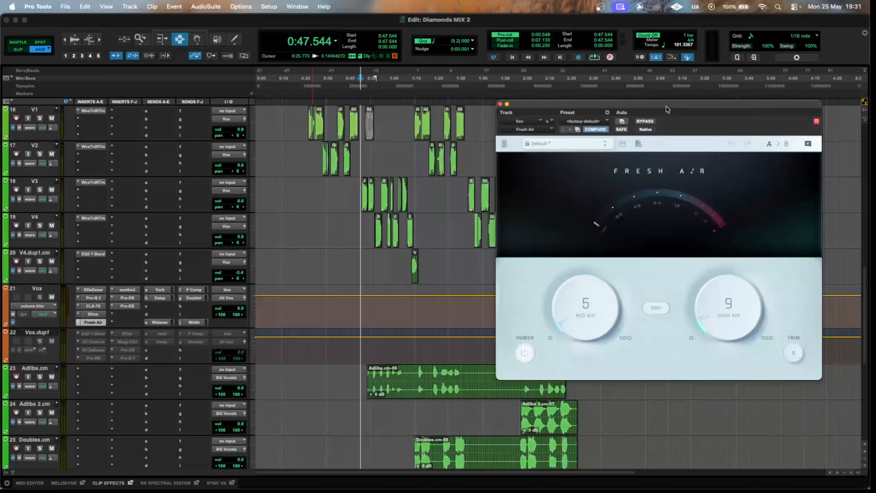
left_click_drag(667, 110, 425, 89)
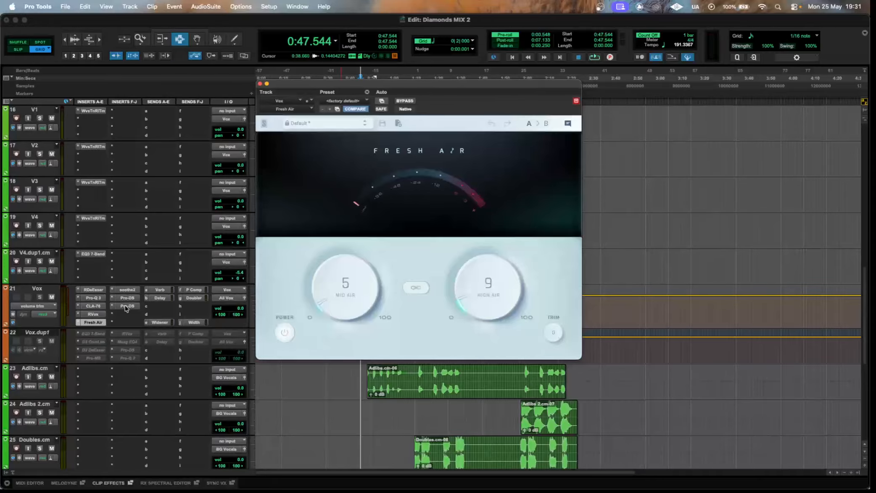
left_click(99, 316)
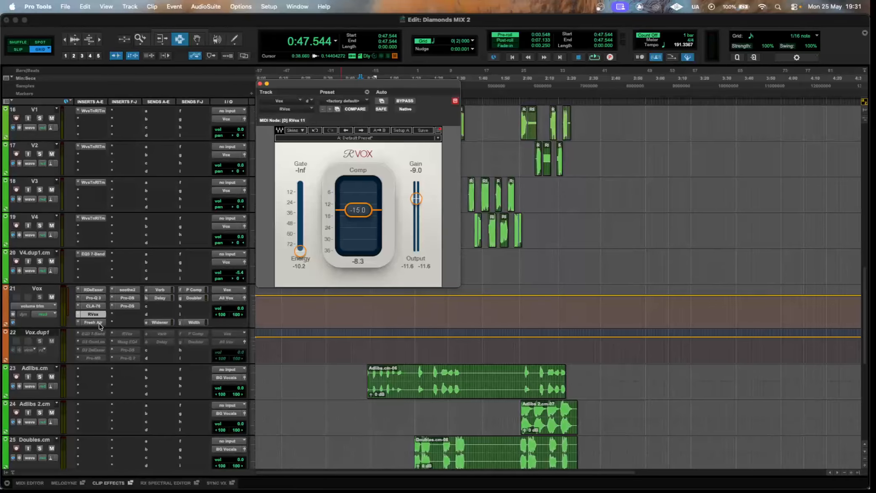
left_click(99, 323)
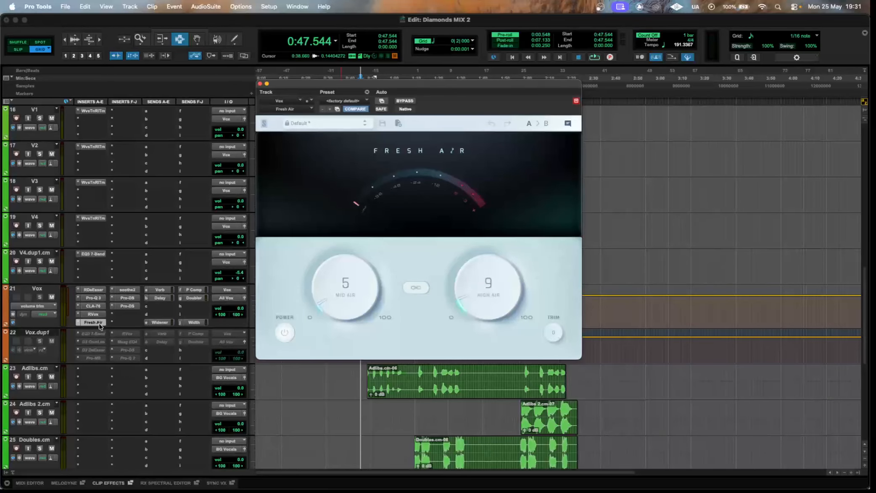
left_click(135, 293)
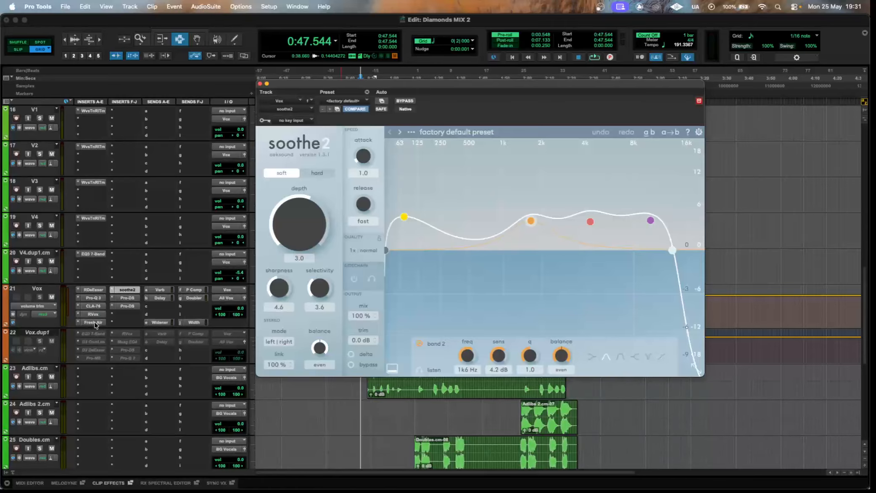
Inspect the first Pro-DS de-esser on the Vox track, and open the second Pro-DS on the same track
left_click(131, 299)
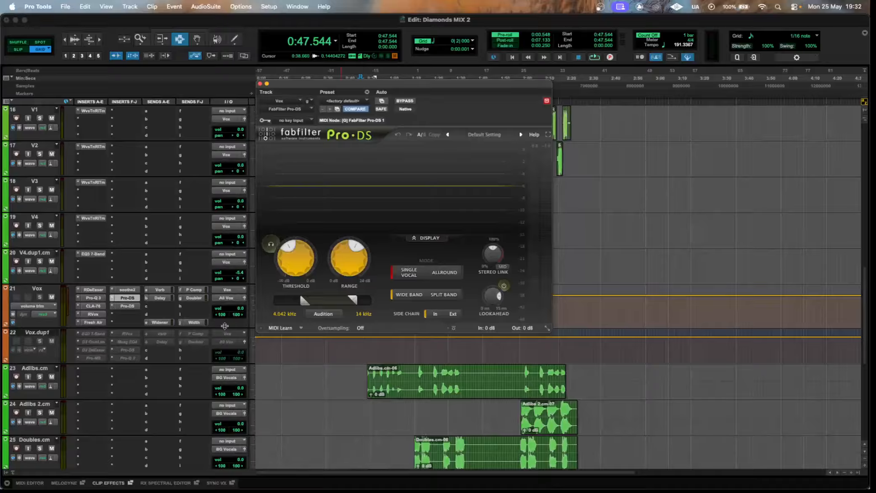
left_click(120, 310)
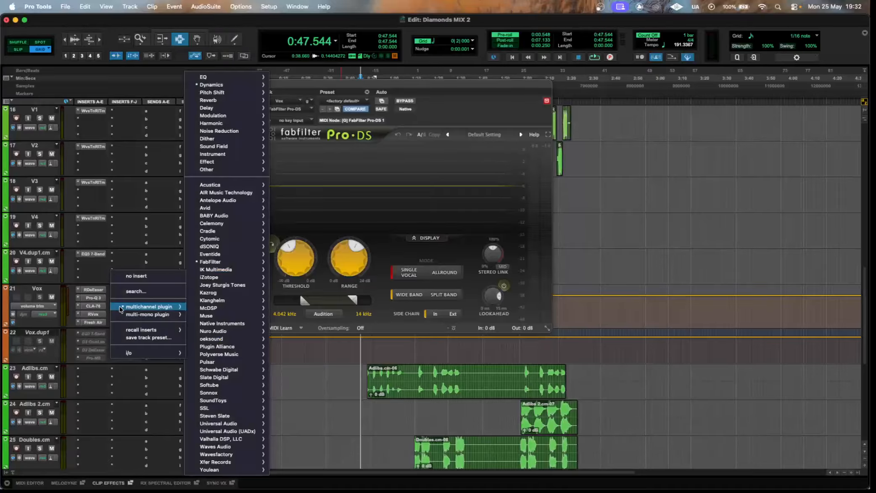
left_click(124, 322)
left_click(129, 308)
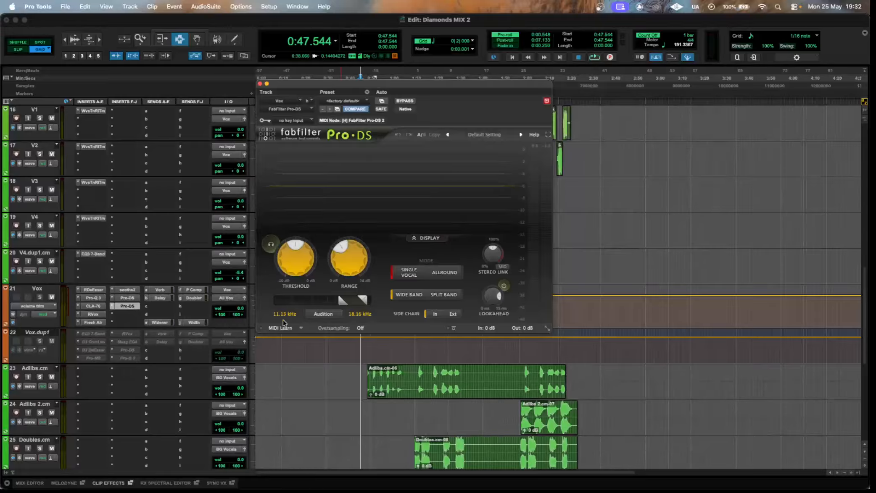
Audition the second Pro-DS's 11.13 to 18.16 kHz detection range while playing briefly from about 0:47
left_click(318, 316)
key("space")
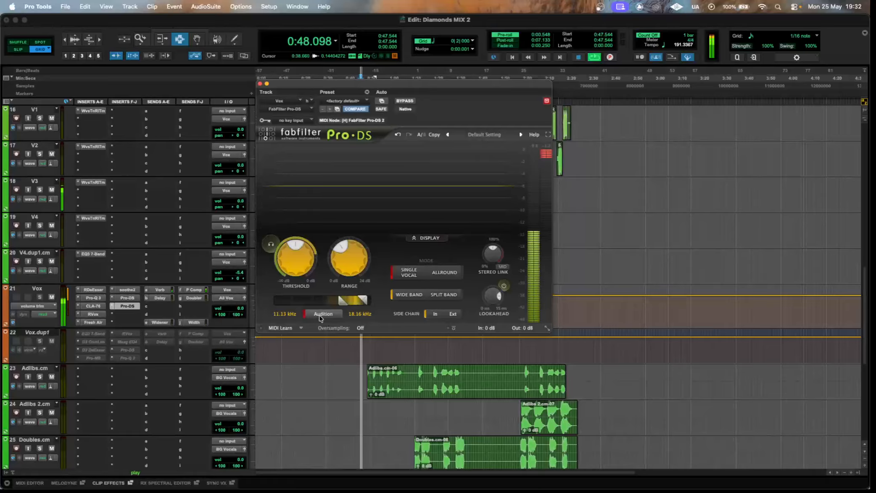
left_click(319, 315)
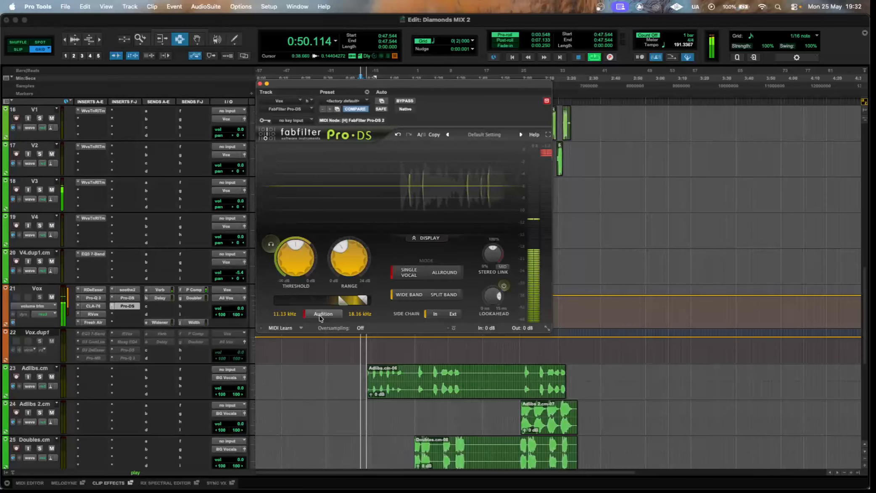
key("space")
Compare the threshold and range settings of the two Pro-DS plug-ins on the Vox track, and close the second one
mouse_move(355, 245)
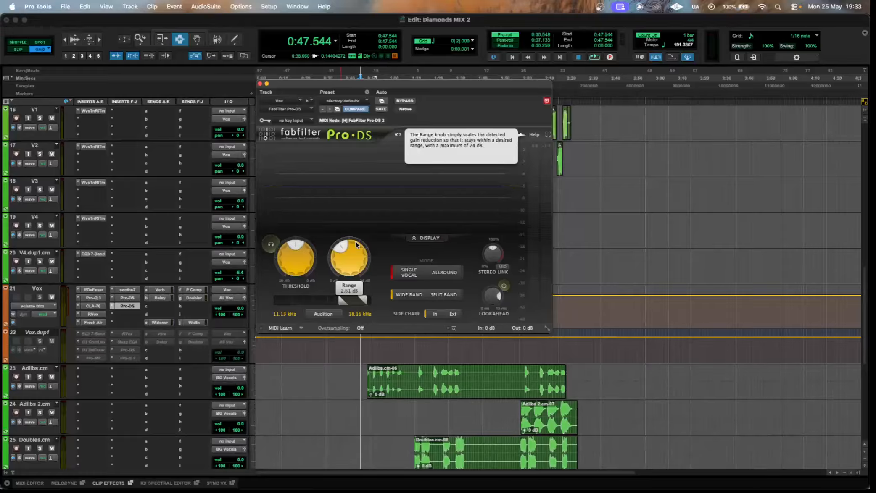
mouse_move(309, 260)
mouse_move(335, 261)
left_click(126, 299)
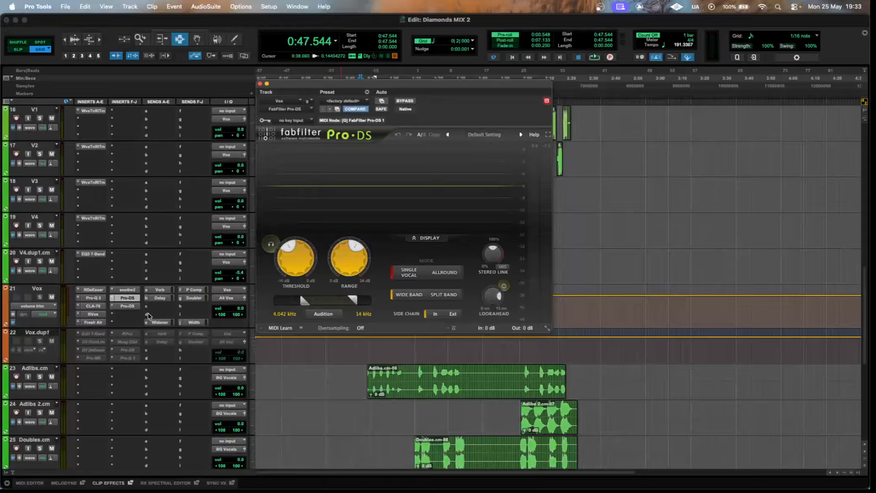
left_click(127, 306)
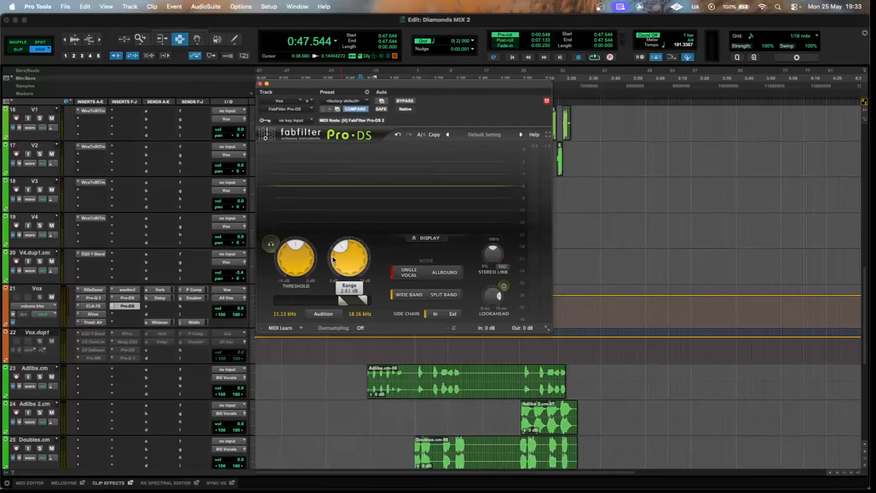
mouse_move(333, 259)
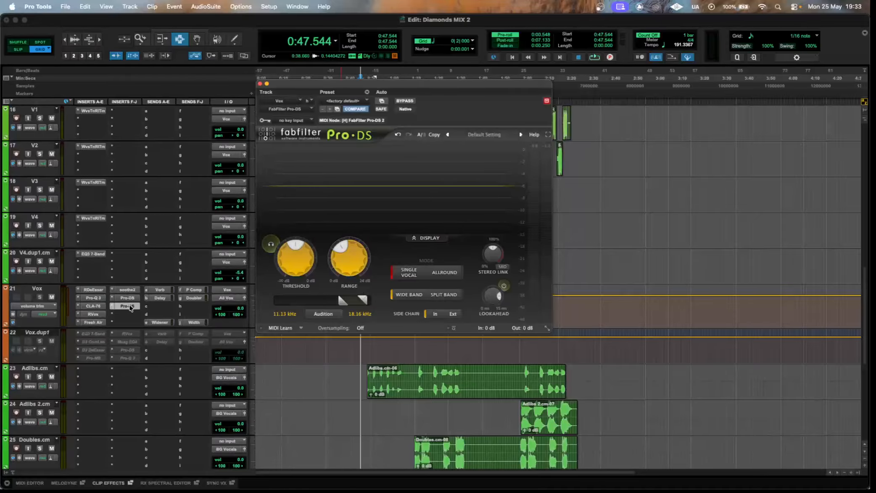
left_click(128, 306)
Increase the Vox.dup1 track's height enough to show all its inserts, and check its inactive soothe plug-in
left_click_drag(126, 364, 125, 395)
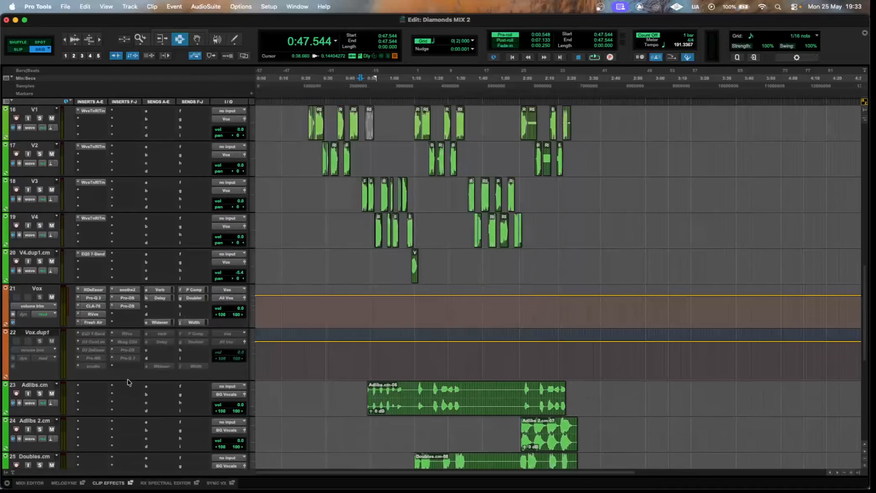
left_click(100, 368)
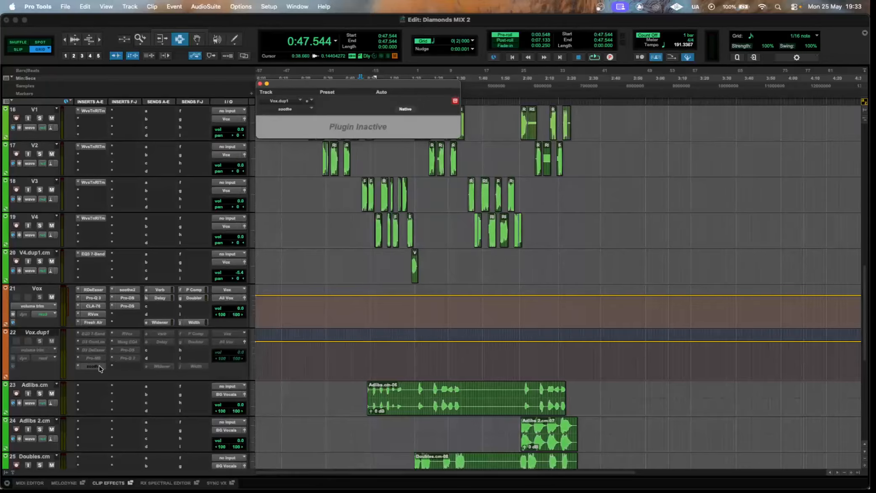
left_click(100, 369)
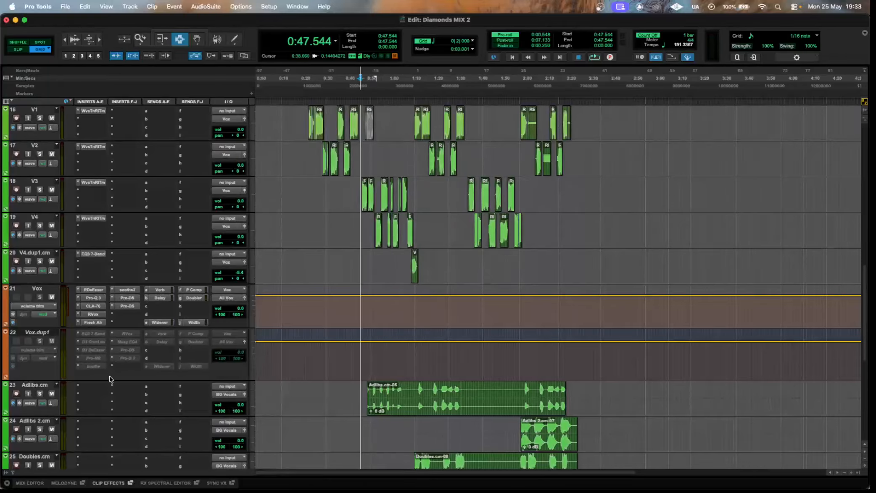
left_click_drag(113, 382, 115, 373)
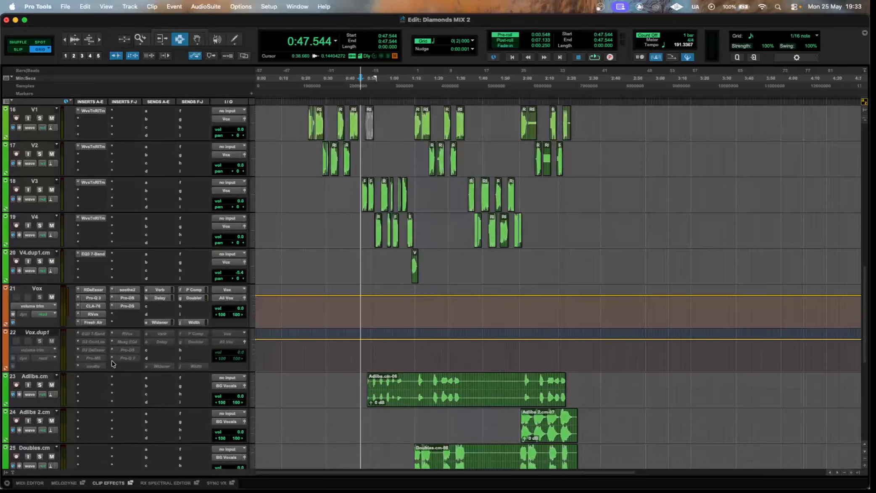
Look through the remaining inactive plug-ins on Vox.dup1, including the Dyn3 compressor, de-essers and Pro-MB, and collapse the track to its minimum height
left_click(93, 334)
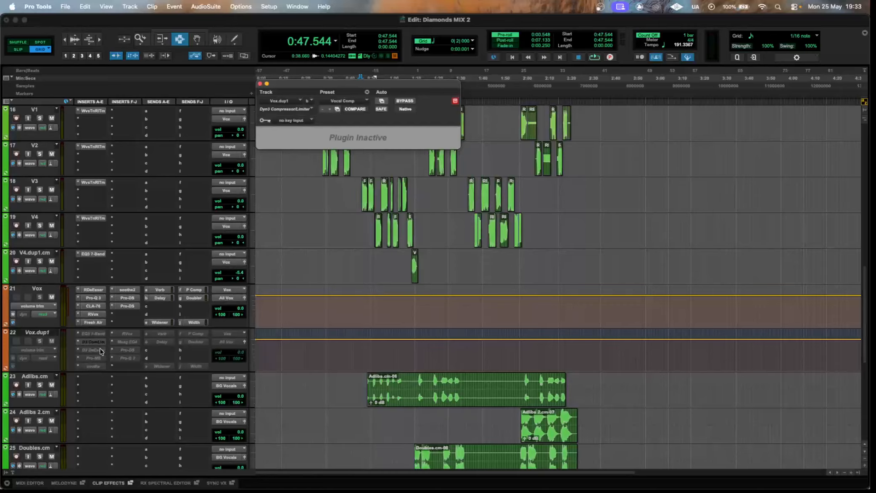
left_click(100, 351)
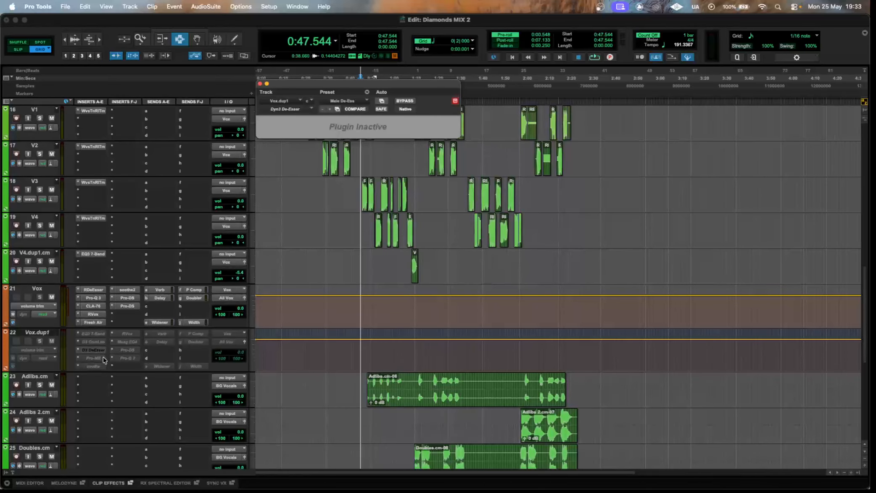
left_click(103, 359)
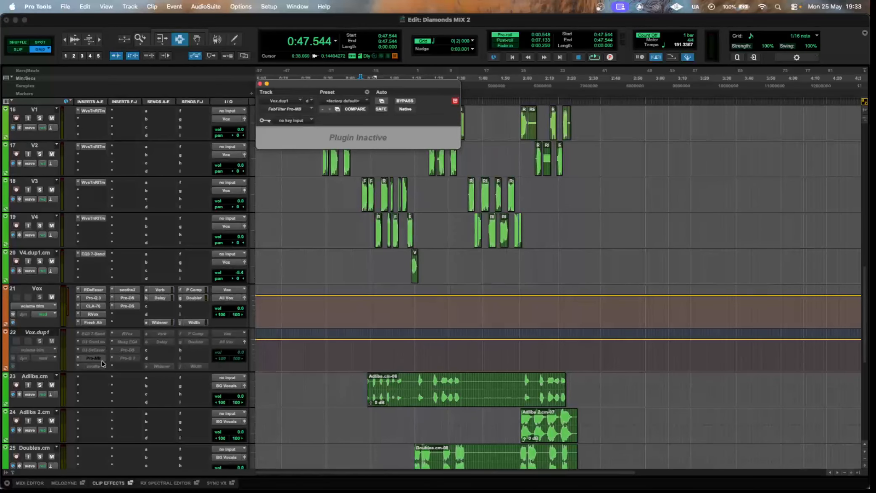
left_click(128, 342)
left_click(137, 353)
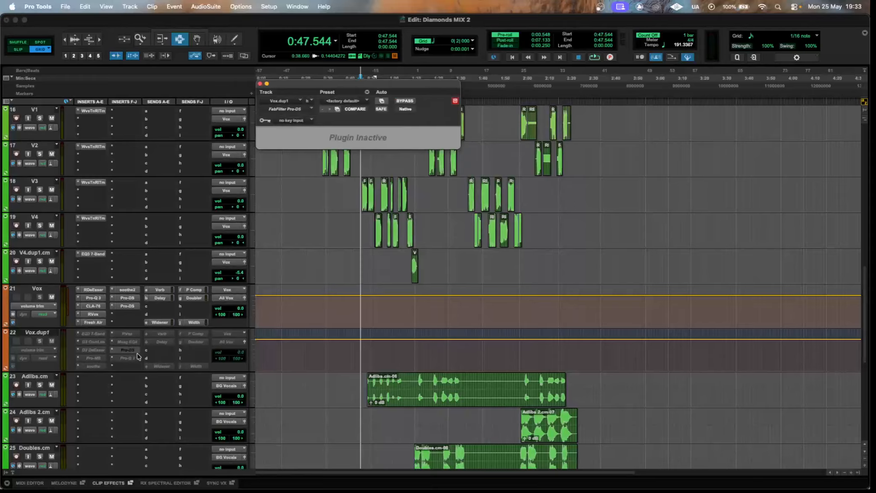
left_click(133, 359)
left_click(132, 361)
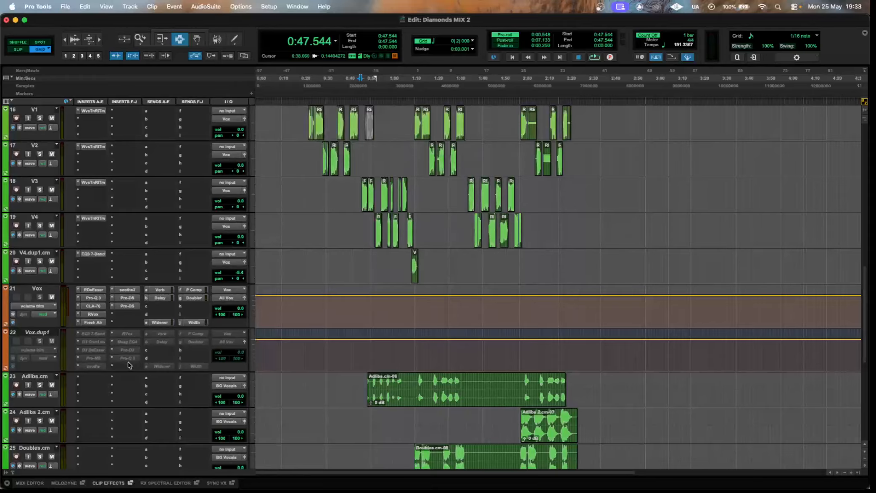
left_click_drag(134, 373, 142, 343)
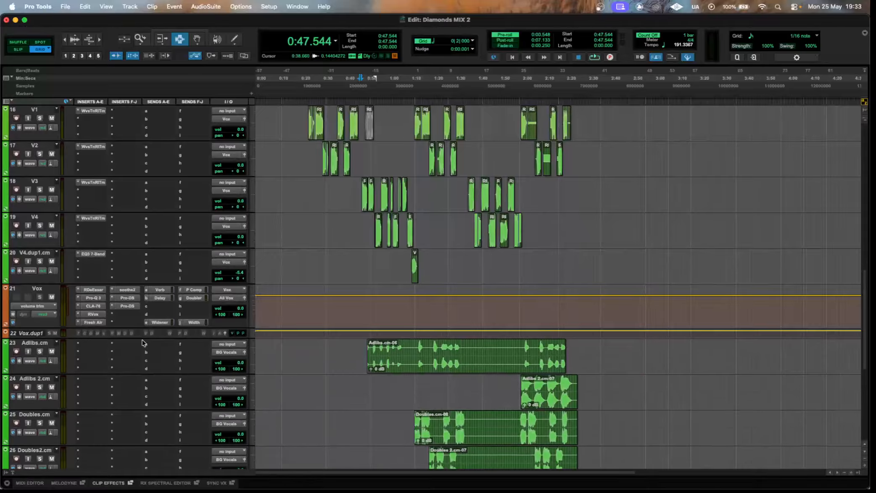
Review the Adlibs and Doubles clips by marking each pair of tracks in the timeline and clearing the selection
scroll(421, 251, "down", 4)
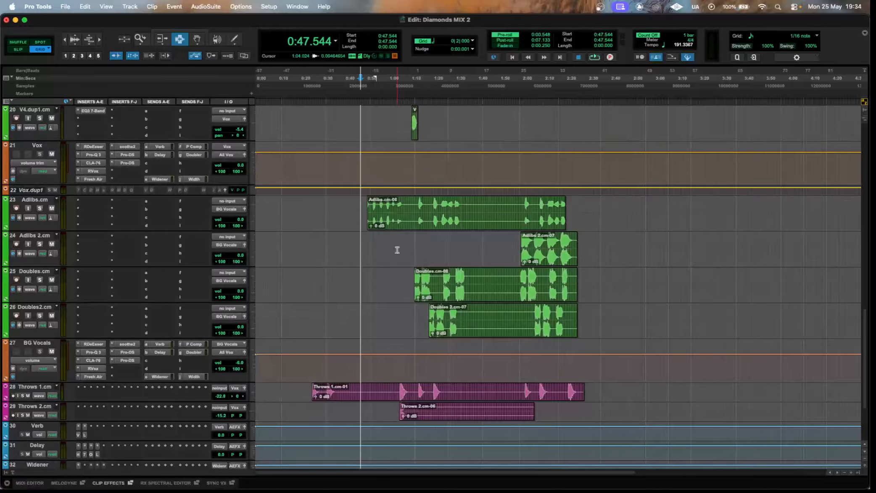
scroll(397, 250, "up", 1)
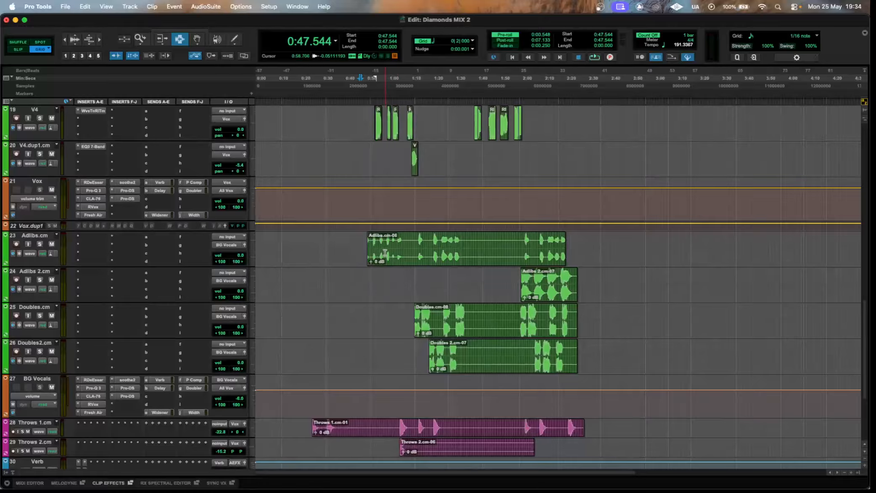
left_click_drag(358, 250, 681, 265)
left_click(679, 265)
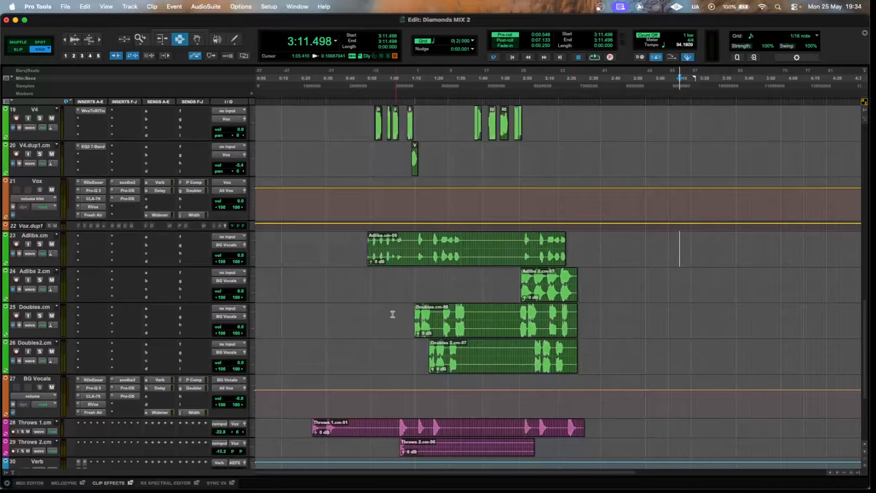
left_click_drag(391, 313, 610, 351)
left_click(609, 351)
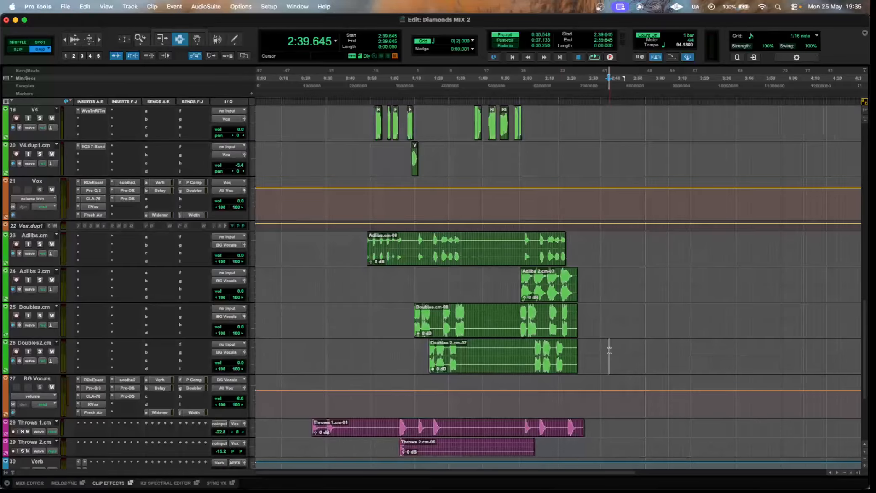
Inspect Little MicroShift on the Verb track with its preset list, keep the Thick preset, and close the plug-in
scroll(608, 350, "down", 5)
left_click(85, 345)
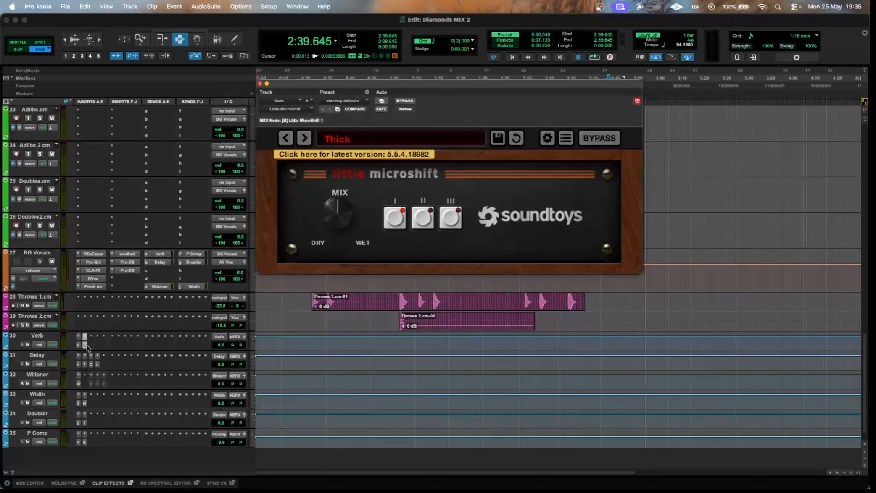
left_click(385, 139)
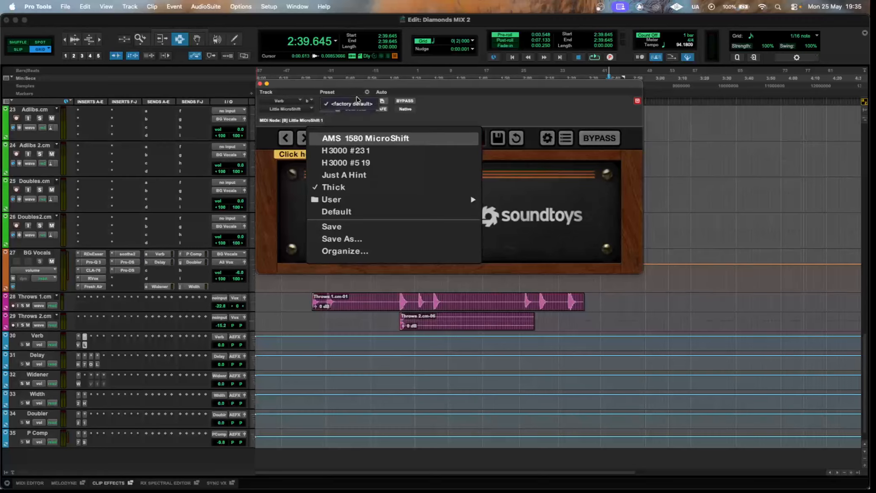
left_click_drag(424, 88, 421, 145)
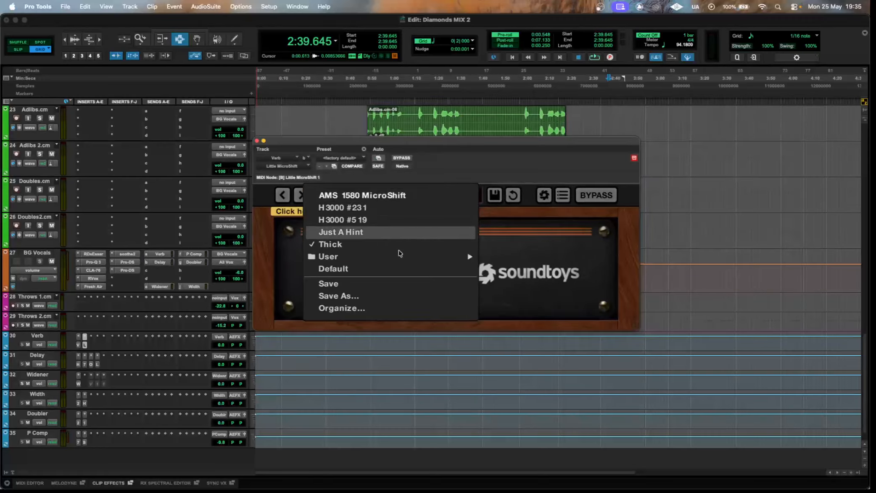
left_click(333, 244)
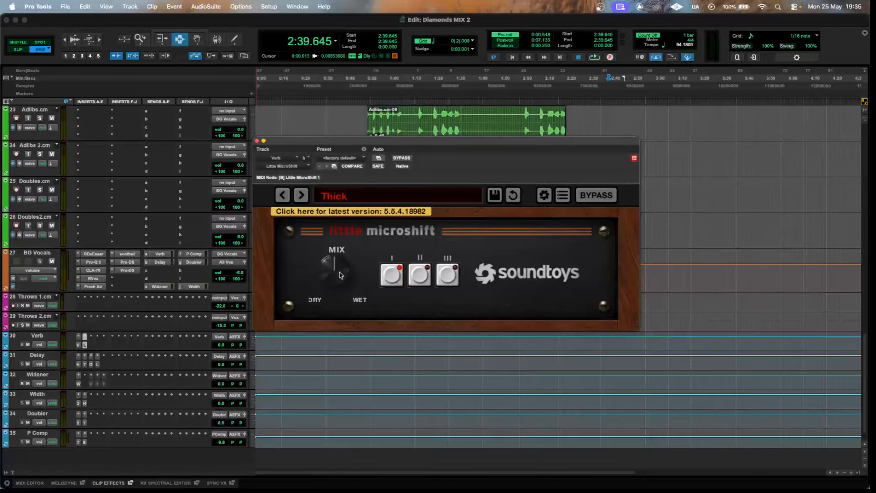
left_click_drag(336, 147, 305, 188)
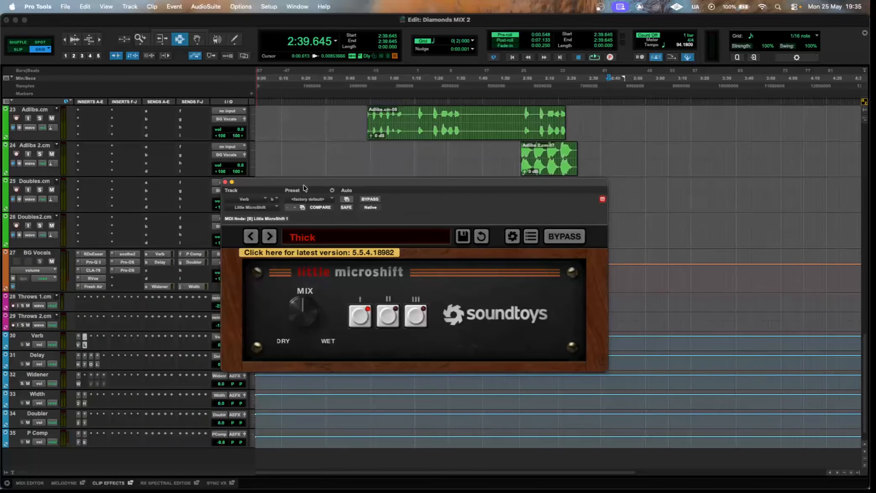
left_click(226, 184)
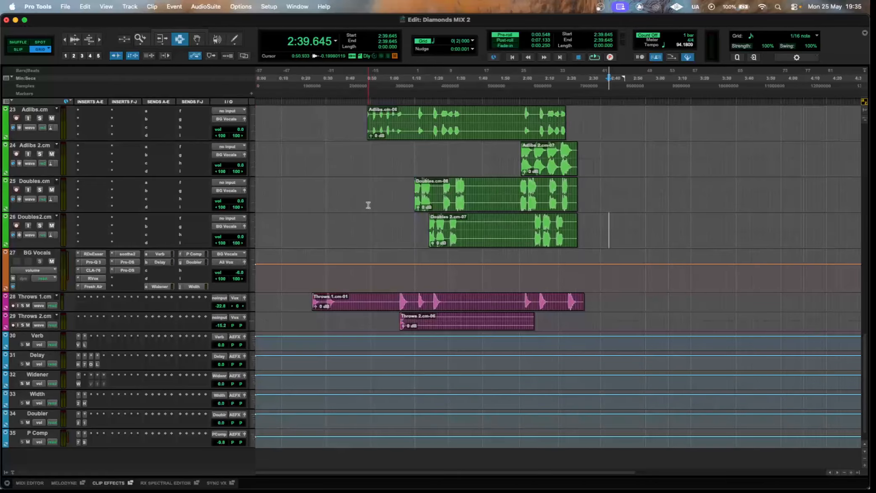
Examine the Doubles and Doubles2 clips up close, selecting their first phrases from about 1:03 to 1:31
scroll(370, 194, "up", 5)
left_click_drag(403, 190, 588, 229)
left_click(588, 221)
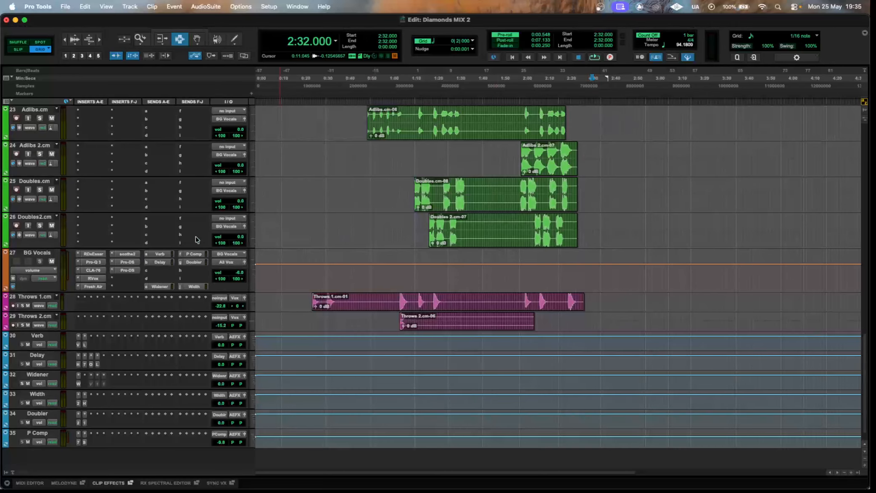
key("t")
key("t")
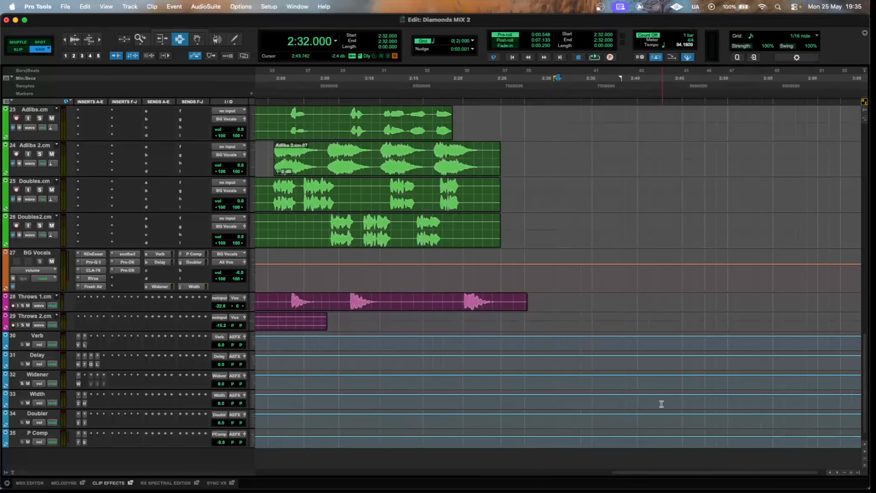
left_click_drag(655, 473, 499, 475)
left_click_drag(288, 192, 534, 224)
key("r")
left_click_drag(392, 196, 516, 222)
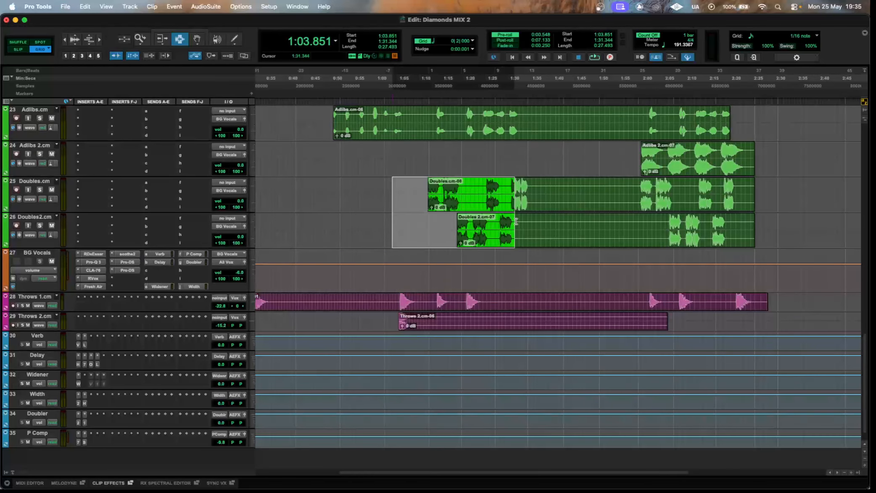
Play the Doubles track soloed from about 1:12, remove the solo, and clear the selection in the full timeline
left_click(432, 98)
key("t")
key("t")
left_click(543, 98)
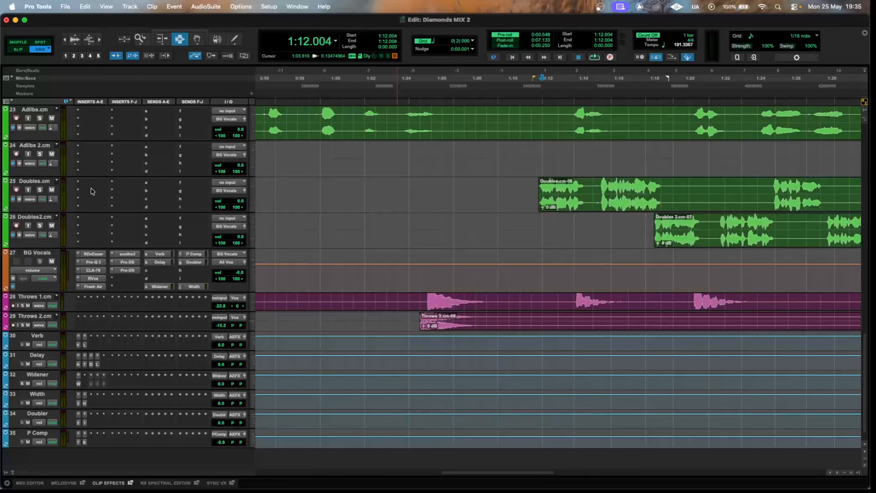
key("space")
left_click(39, 189)
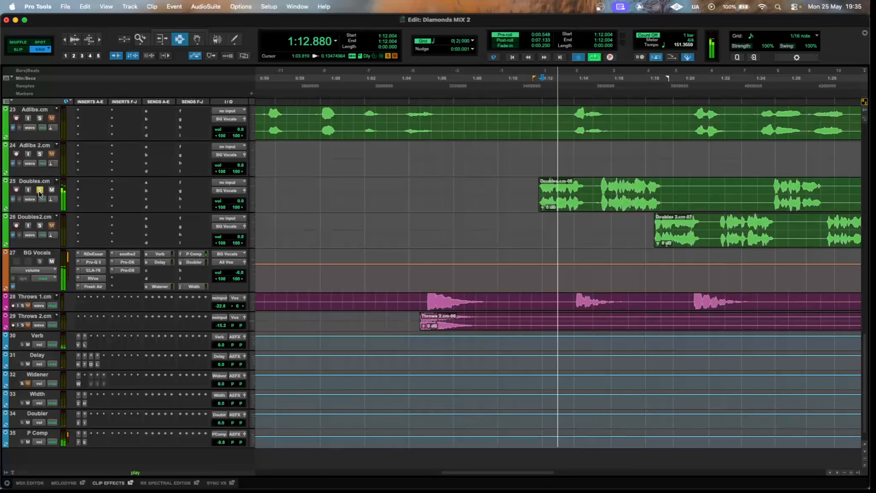
left_click(39, 192)
key("space")
key("r")
key("r")
key("r")
left_click(629, 206)
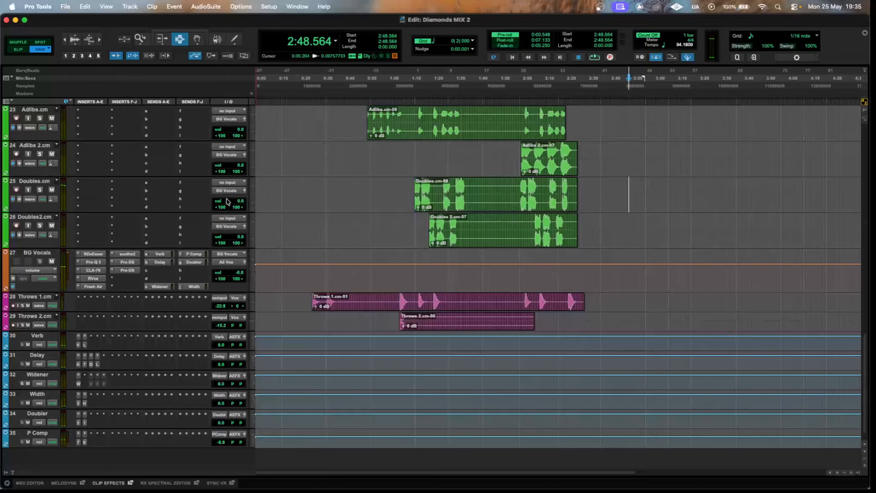
Inspect the Pro-Q 3 curve on the BG Vocals track, moving its window clear of the insert list
scroll(227, 202, "up", 8)
scroll(130, 266, "down", 7)
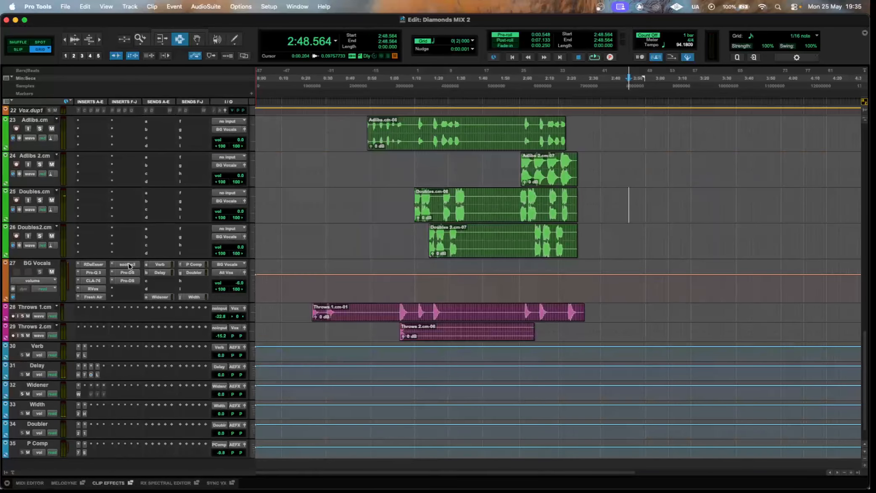
left_click(101, 273)
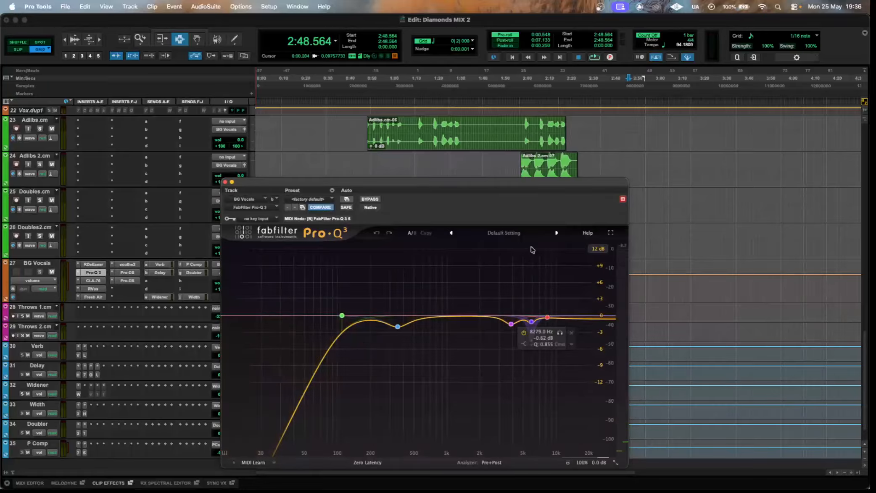
left_click_drag(522, 187, 520, 135)
Compare the CLA-76 and RVox compressor settings on the BG Vocals track, finishing on RVox
left_click(100, 281)
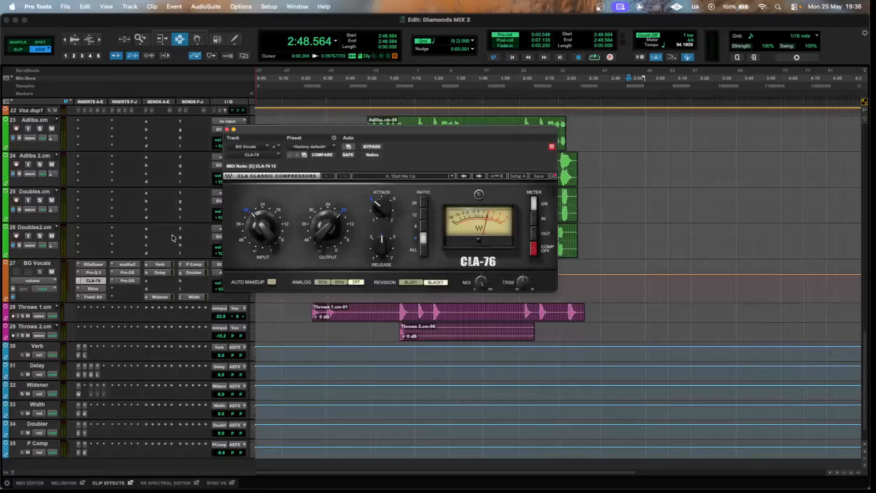
left_click(92, 288)
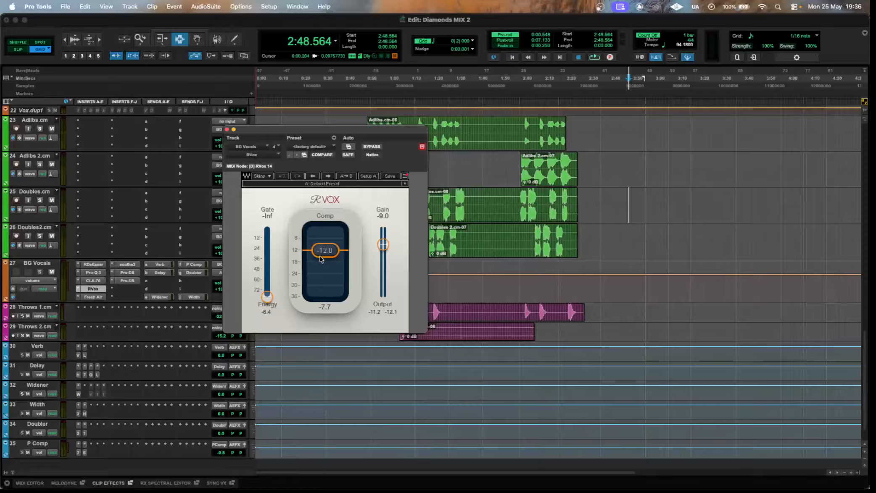
left_click_drag(317, 255, 318, 257)
left_click(94, 281)
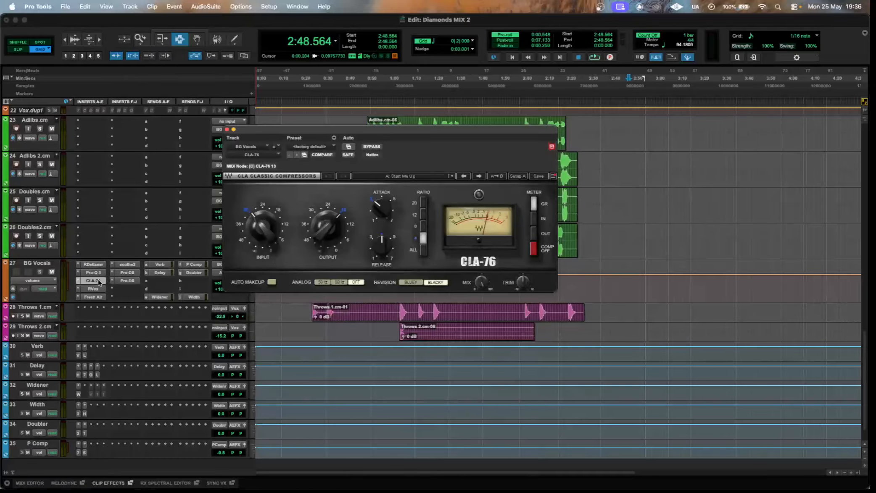
left_click(93, 288)
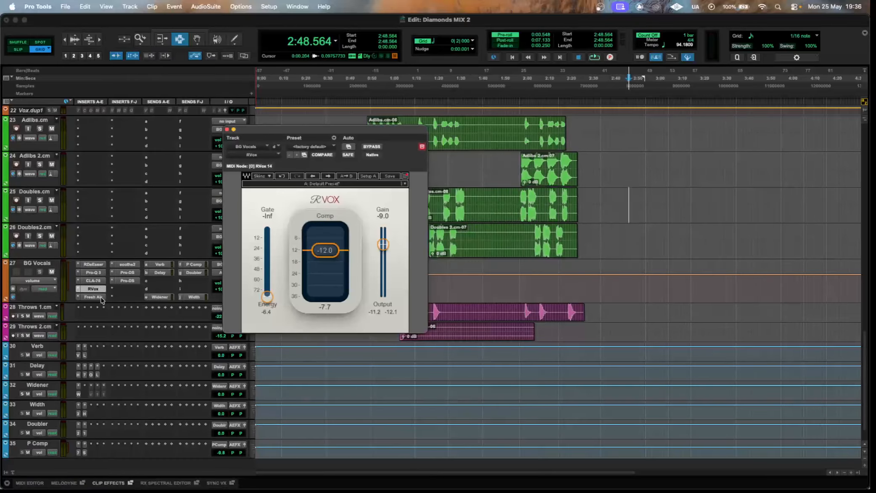
Review Fresh Air, soothe2 and the two Pro-DS de-essers in the rest of the BG Vocals chain
left_click(94, 297)
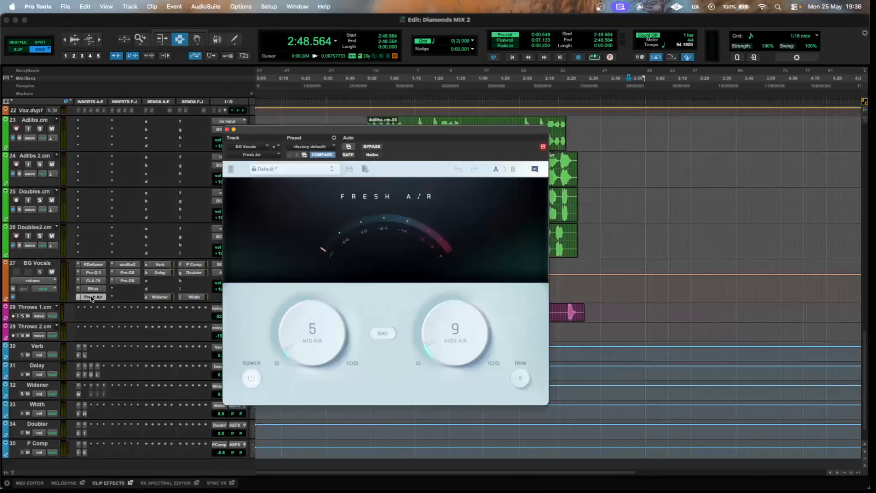
left_click(126, 266)
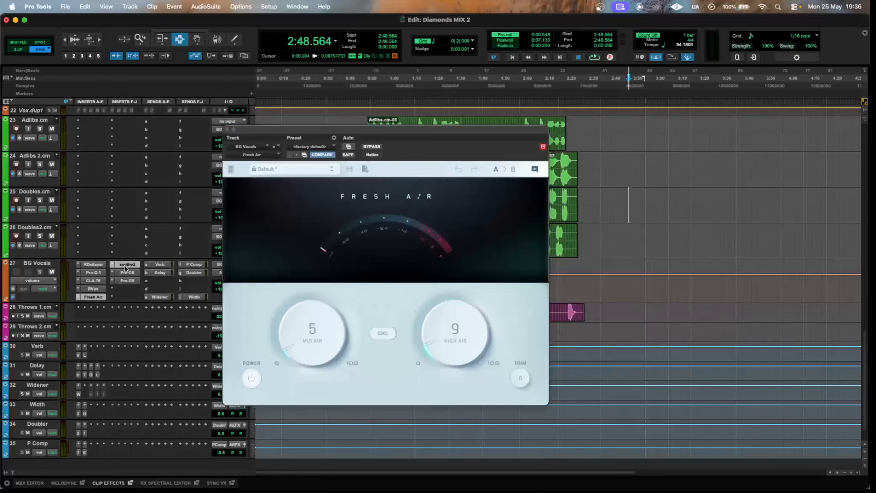
left_click(128, 273)
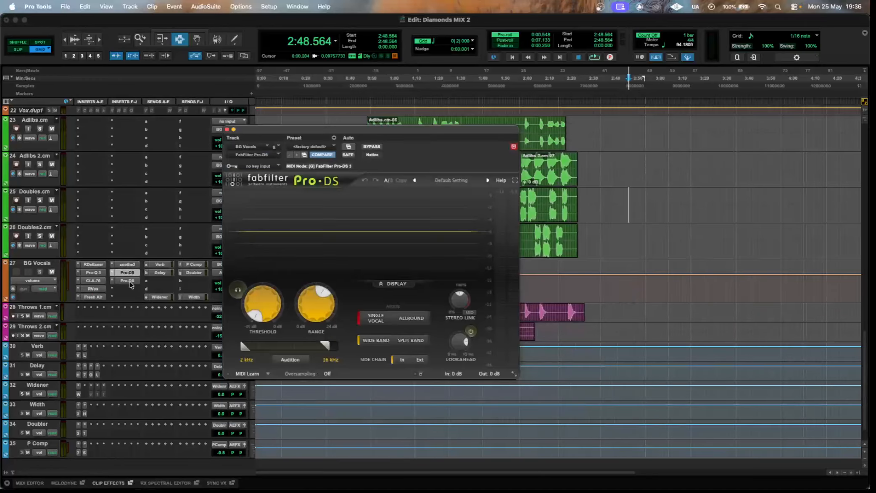
left_click(128, 280)
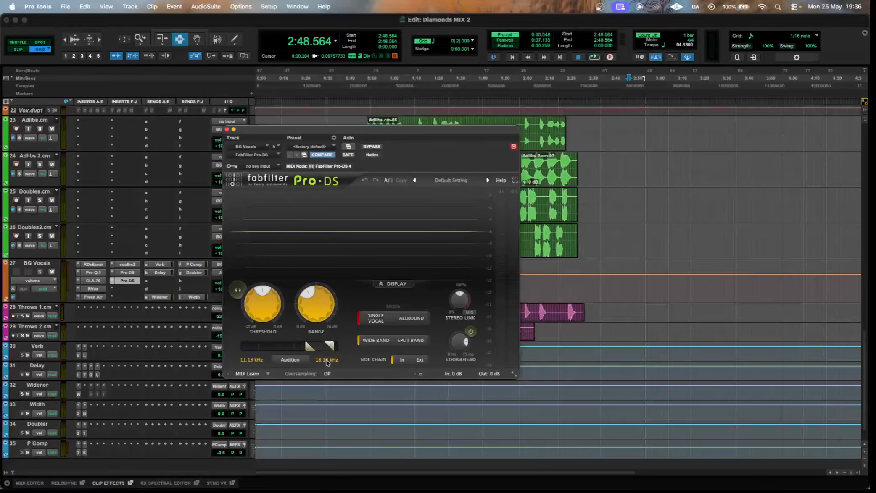
Compare the second Pro-DS on the Vox track with the second Pro-DS on BG Vocals
scroll(139, 286, "up", 4)
left_click(128, 235)
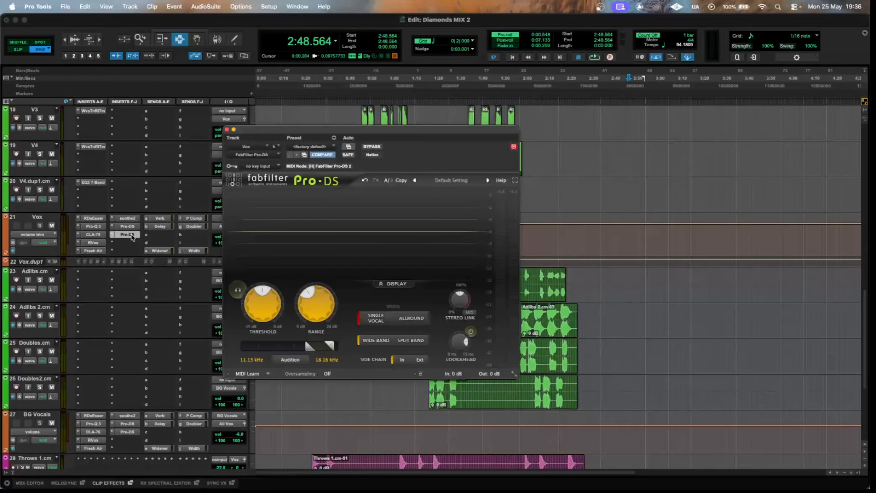
scroll(131, 236, "down", 4)
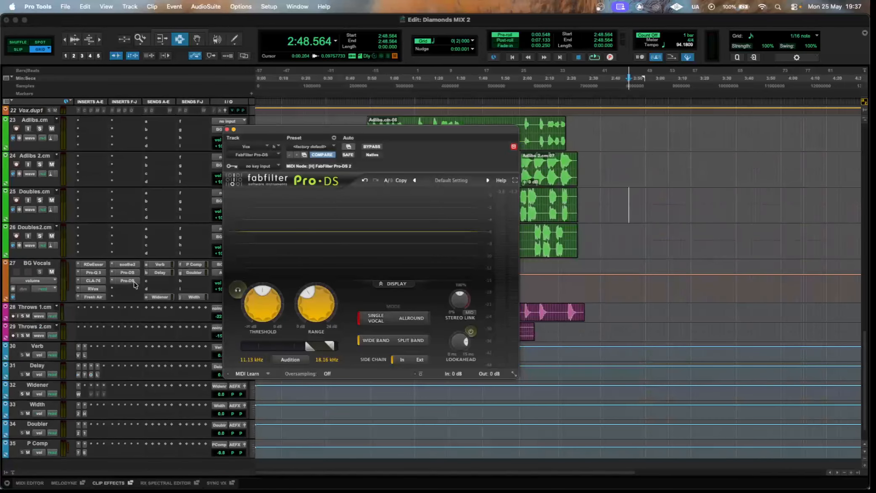
left_click(133, 280)
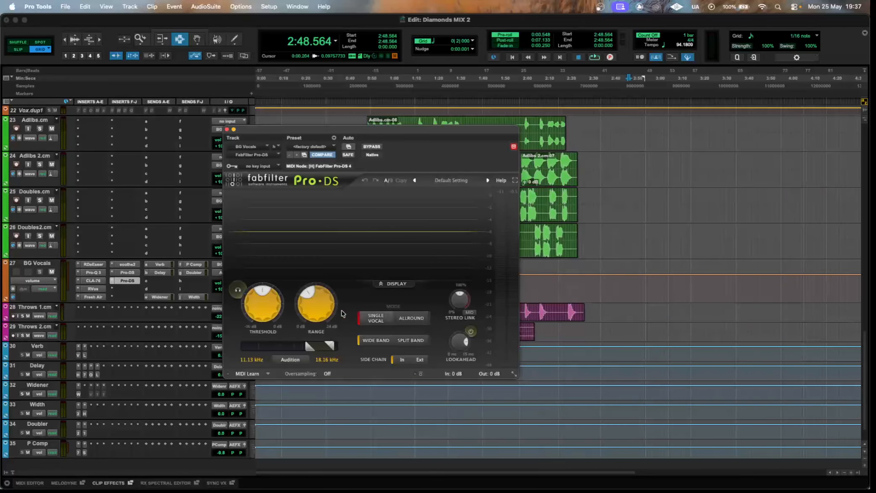
Examine the Threshold control of the first Pro-DS on BG Vocals and close the plug-in
left_click(119, 273)
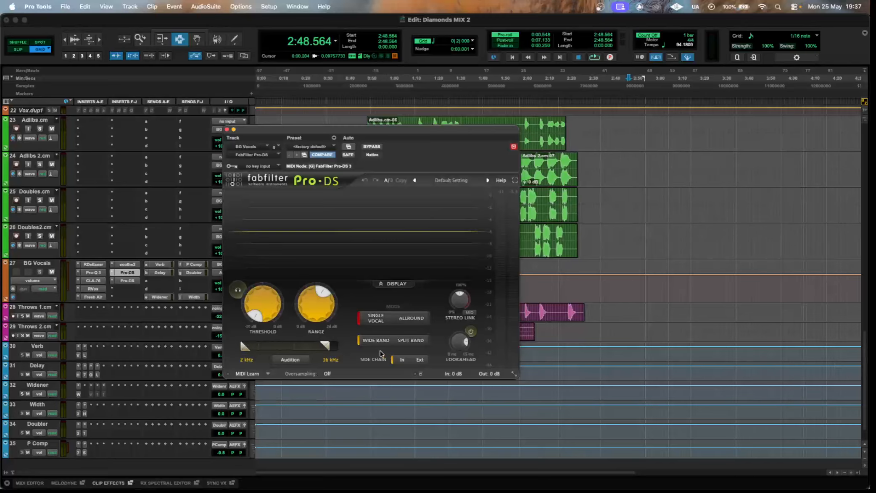
mouse_move(260, 308)
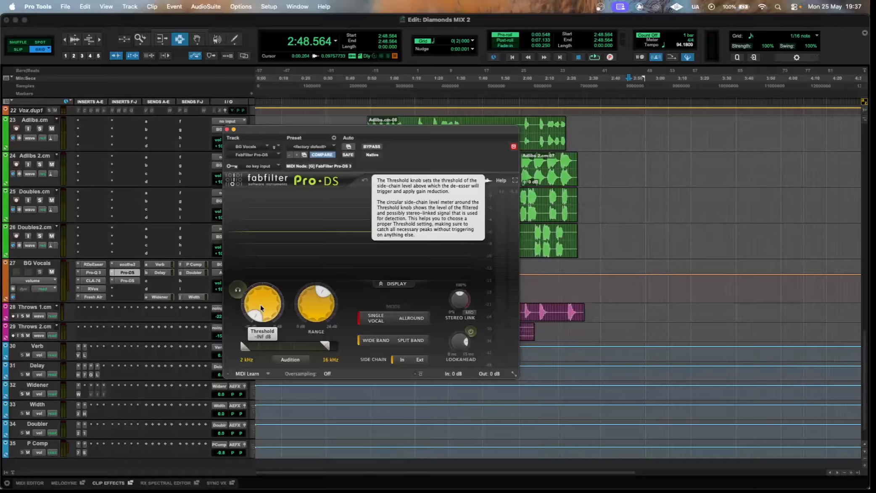
left_click(226, 130)
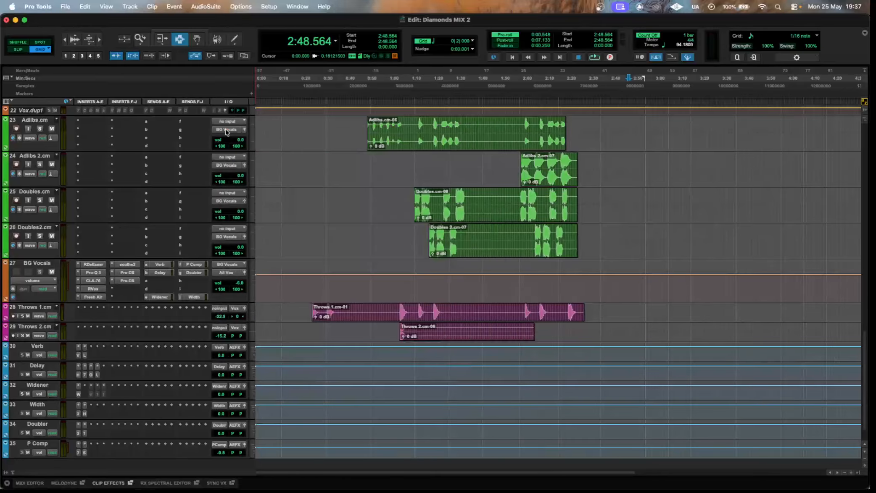
Inspect ValhallaVintageVerb and Little MicroShift on the Verb return track
scroll(209, 293, "down", 1)
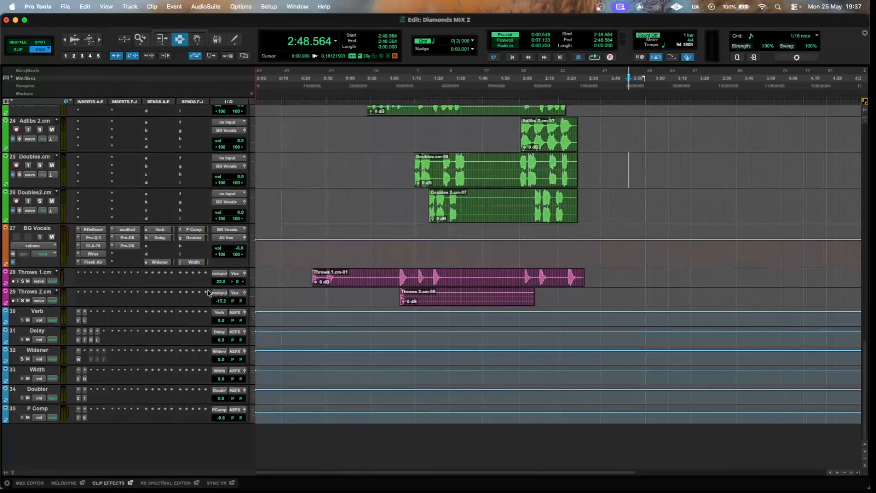
left_click(78, 321)
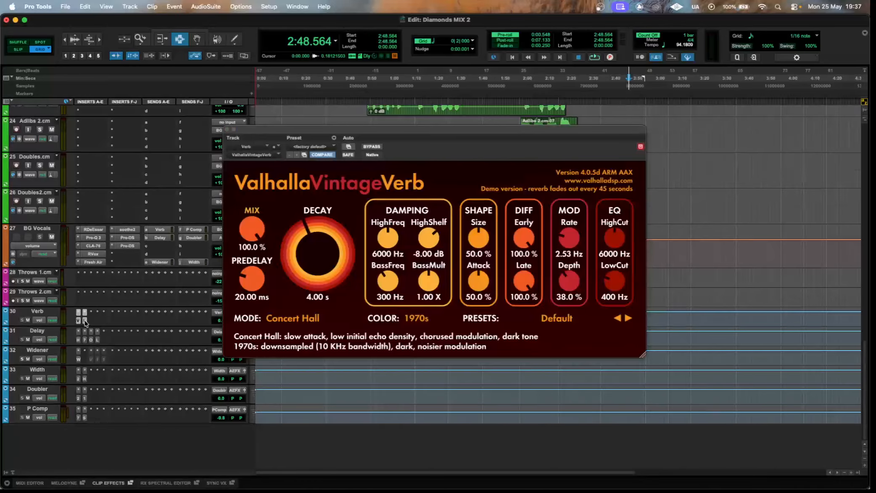
left_click(84, 321)
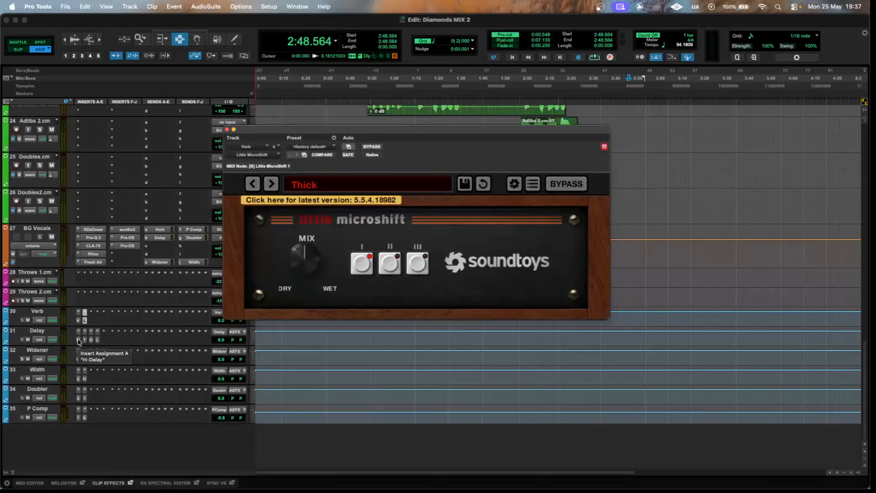
Go through the Delay return's four inserts, including H-Delay, OneKnob Wetter and Little MicroShift, and close the last plug-in
left_click(78, 340)
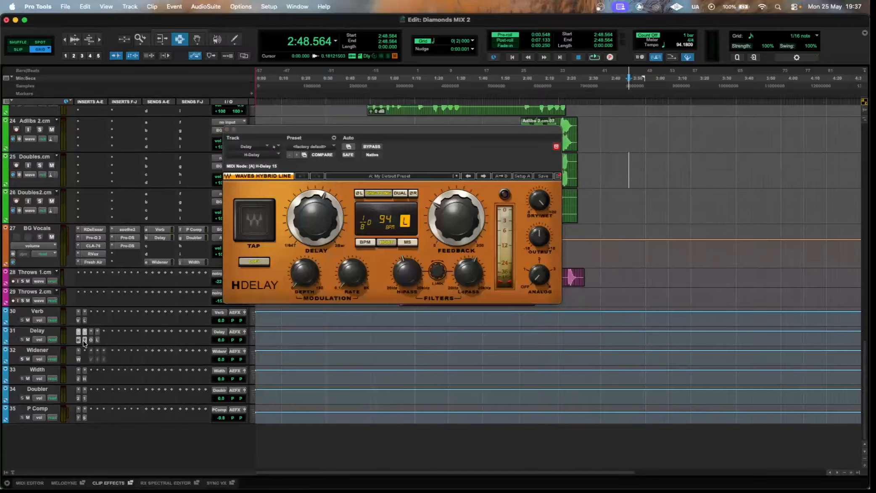
left_click(84, 340)
left_click(90, 340)
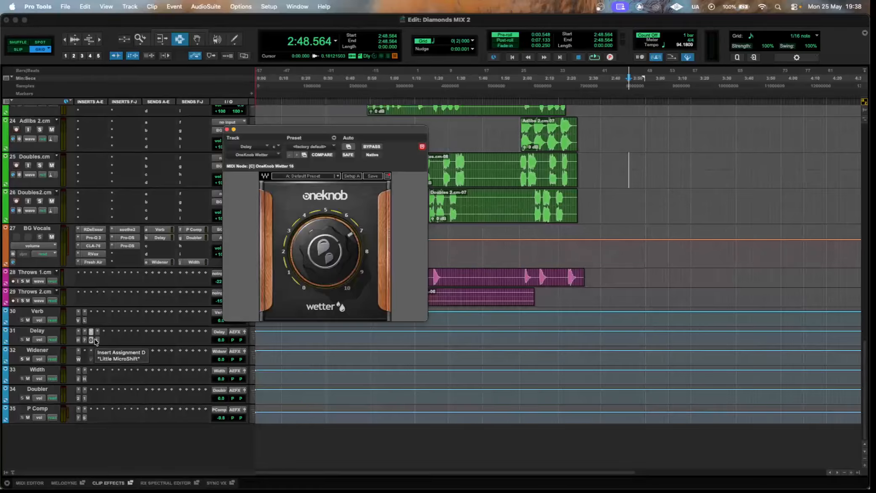
left_click(97, 340)
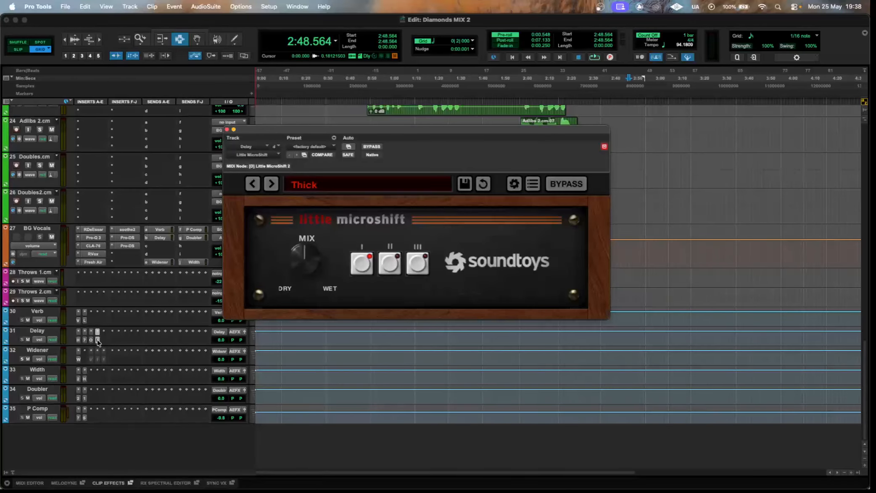
left_click(97, 341)
Inspect Wider on the Widener return and both inserts on the Width return, starting with Doubler2, and close the plug-in window
left_click(78, 360)
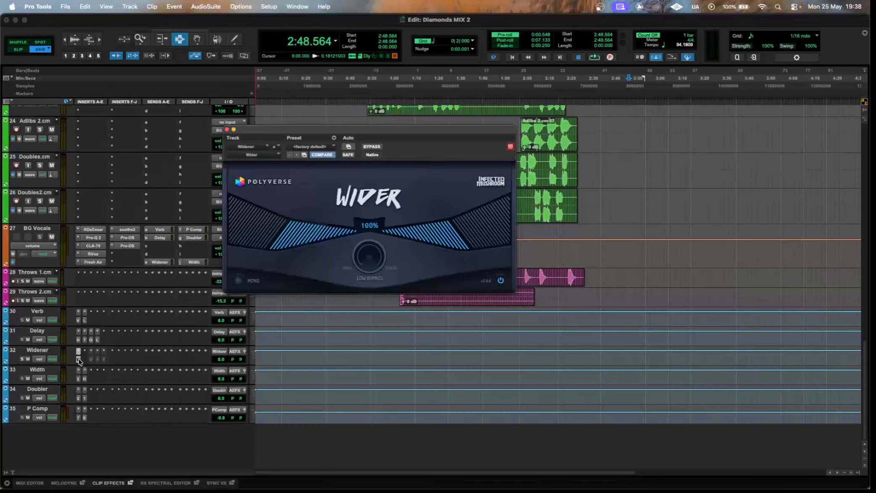
left_click(78, 379)
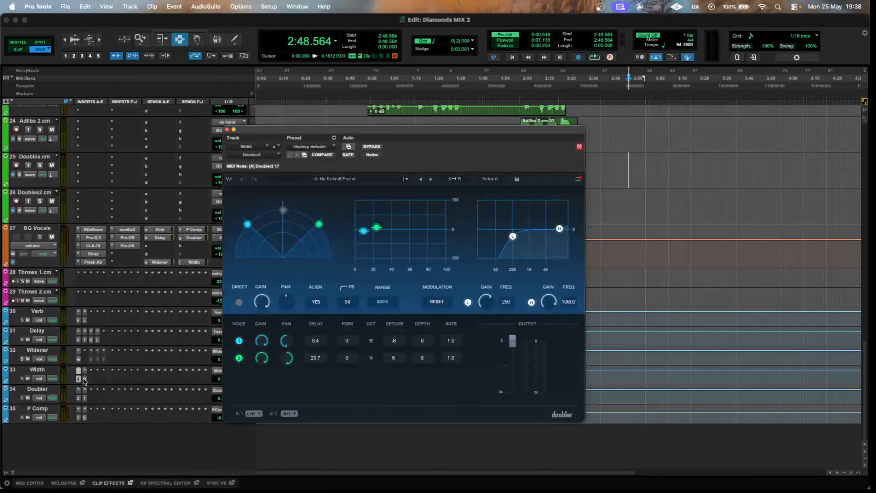
left_click(84, 379)
left_click(85, 380)
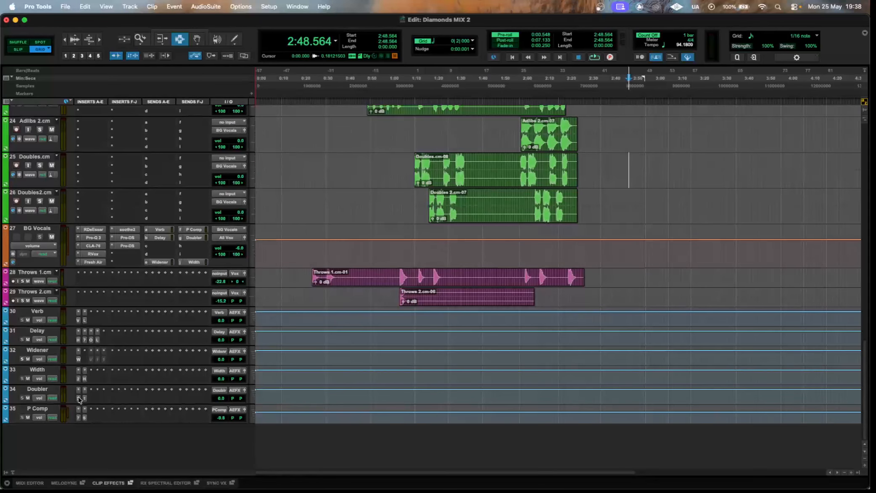
Review Doubler2 and S1 Imager on the Doubler return plus CLA-76 and Sibilance-Live on P Comp, closing the last plug-in
left_click(79, 398)
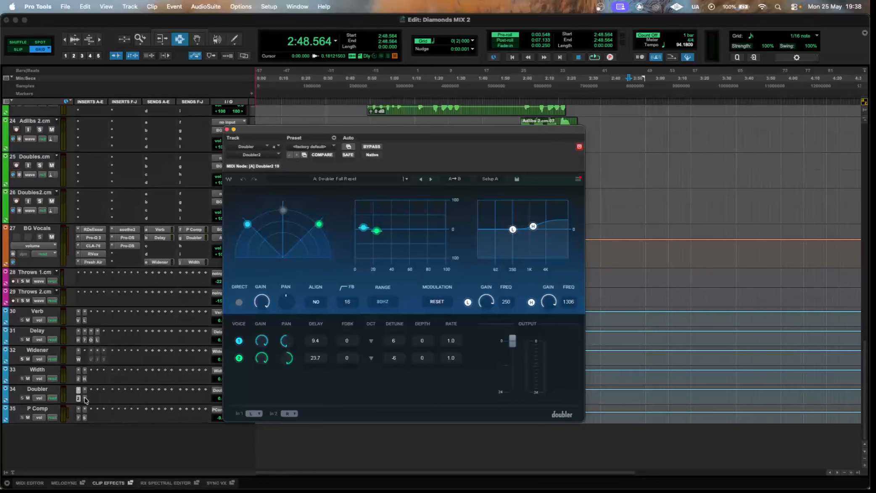
left_click(84, 398)
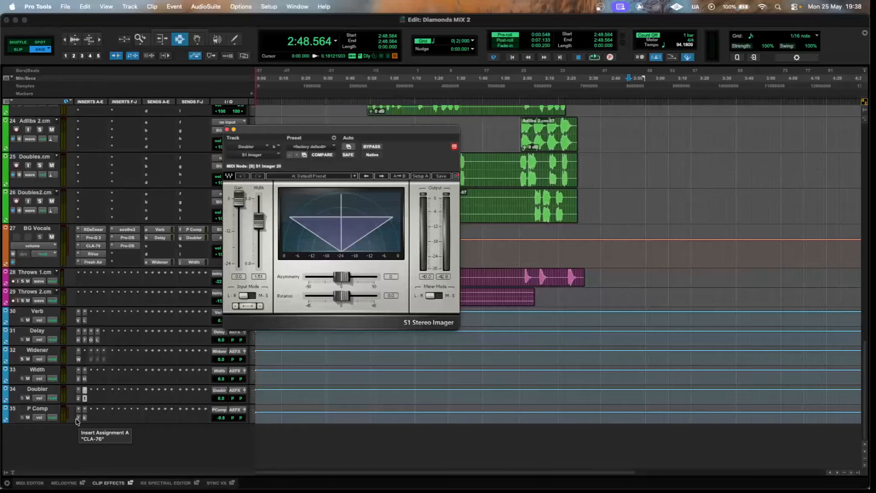
left_click(77, 418)
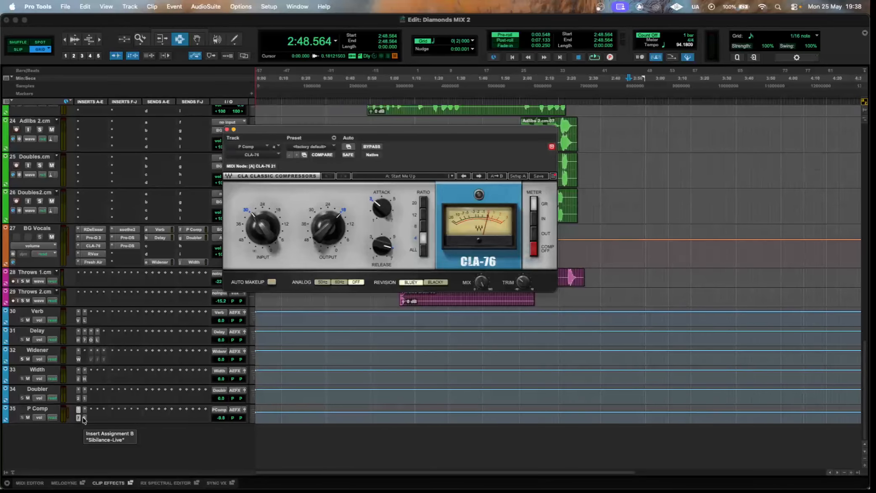
left_click(83, 419)
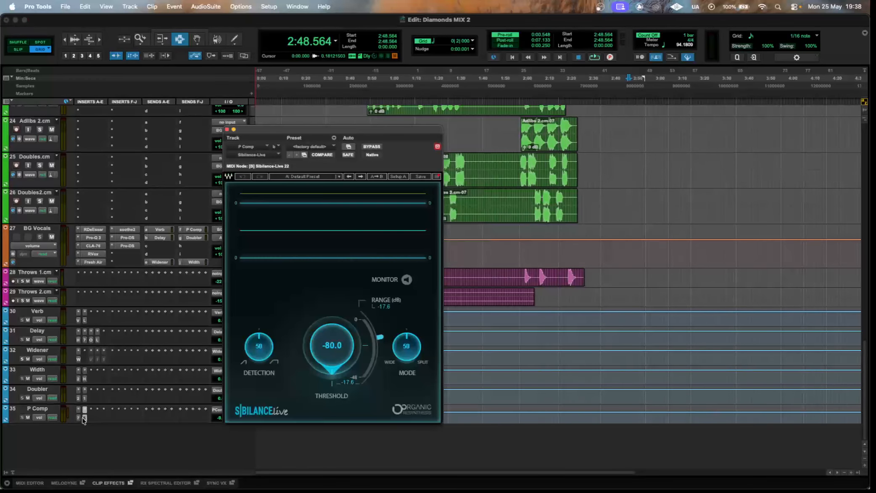
left_click(84, 418)
Inspect the low-pass EQ3 1-Band on EFFECT BEAT, close it, and briefly mark the track's empty timeline before clearing the selection
scroll(62, 324, "up", 15)
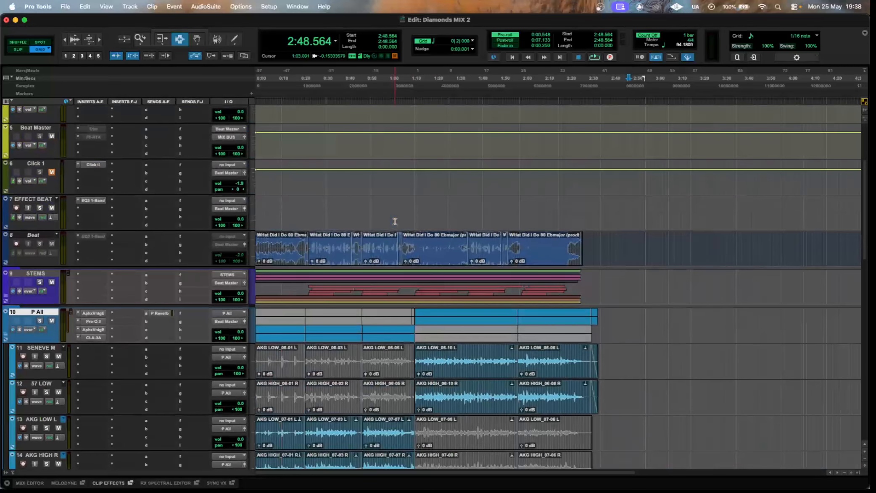
scroll(62, 324, "up", 4)
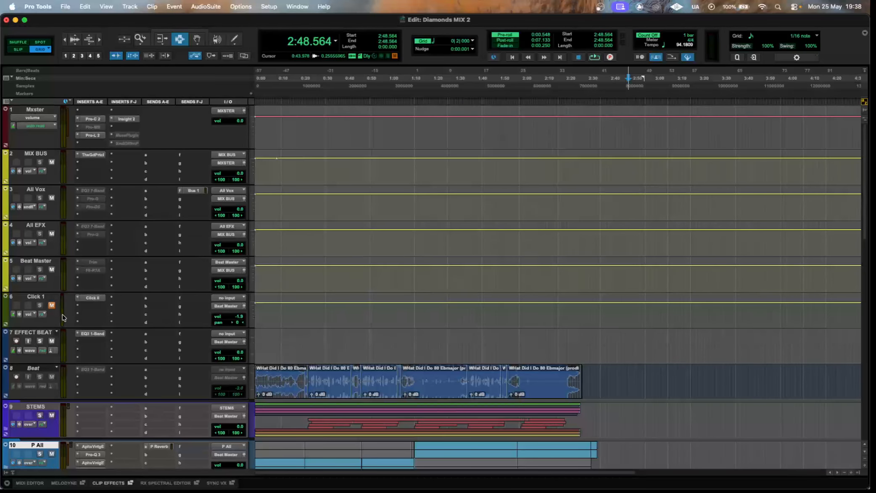
left_click(92, 334)
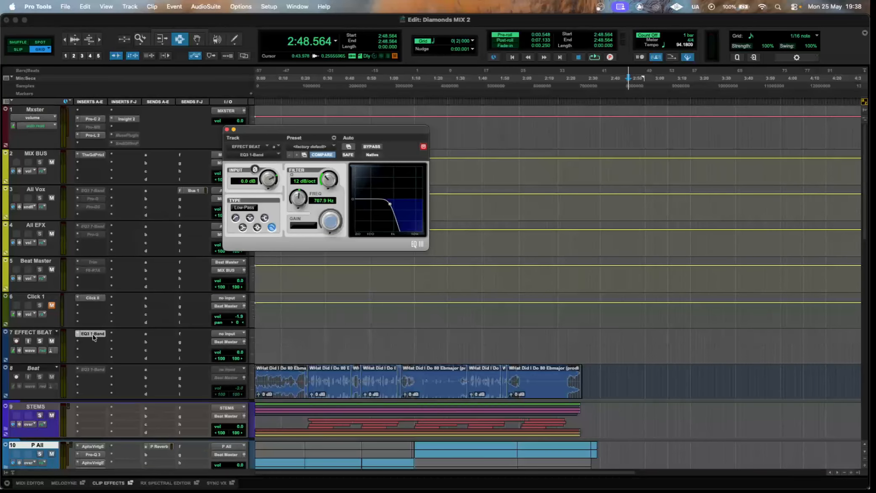
left_click(93, 334)
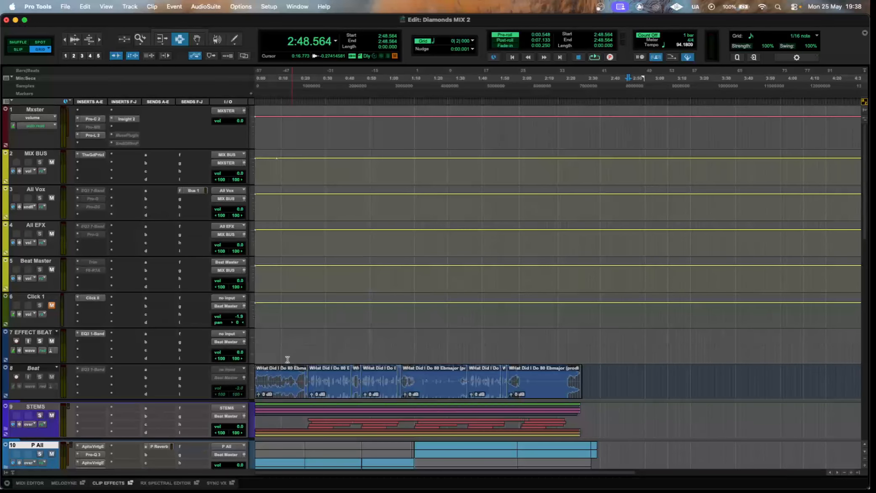
left_click_drag(265, 349, 618, 336)
left_click(618, 337)
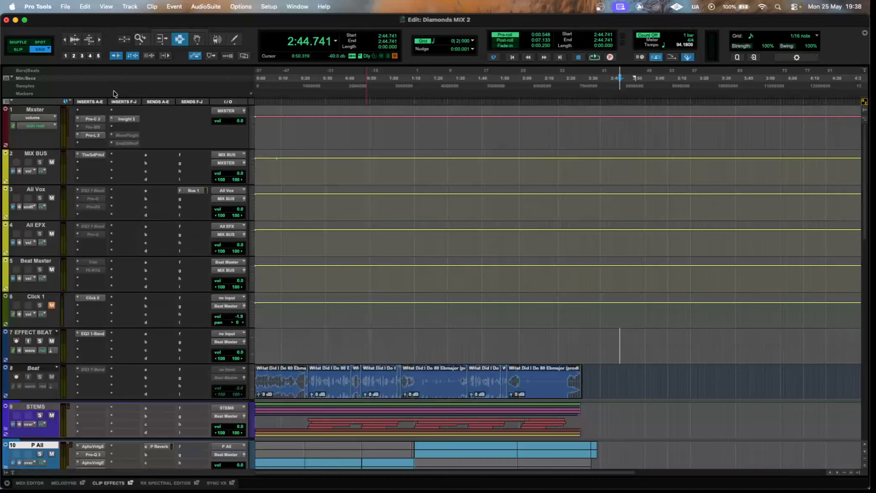
Inspect The God Particle on MIX BUS plus Pro-L 2, Pro-C 2 and Insight 2 on the Mxster track, closing the last plug-in
left_click(99, 156)
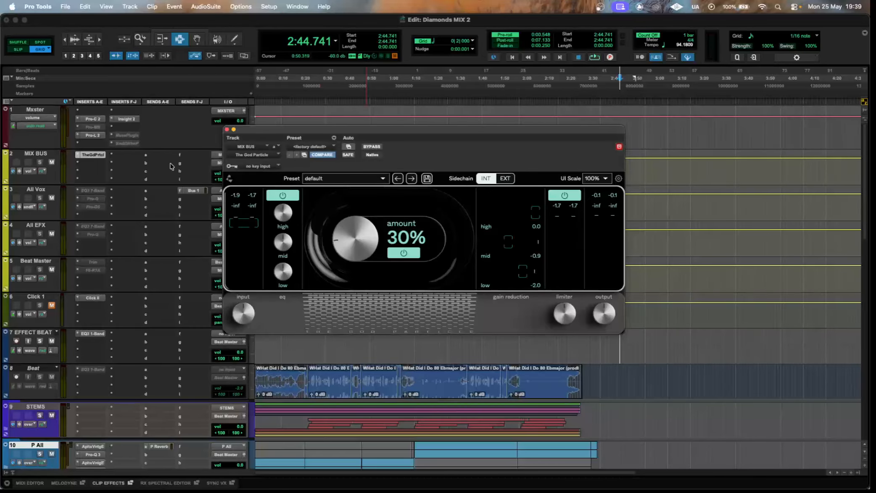
left_click(102, 136)
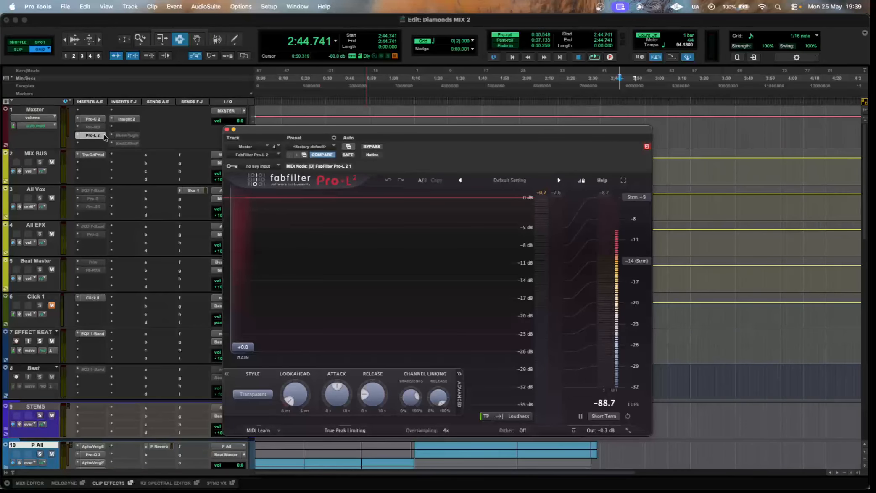
left_click(103, 136)
left_click(96, 120)
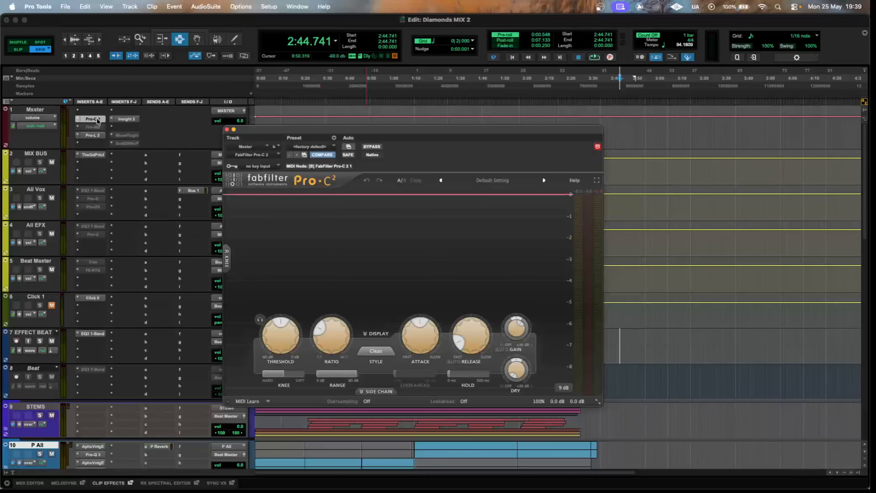
left_click(126, 119)
left_click(126, 119)
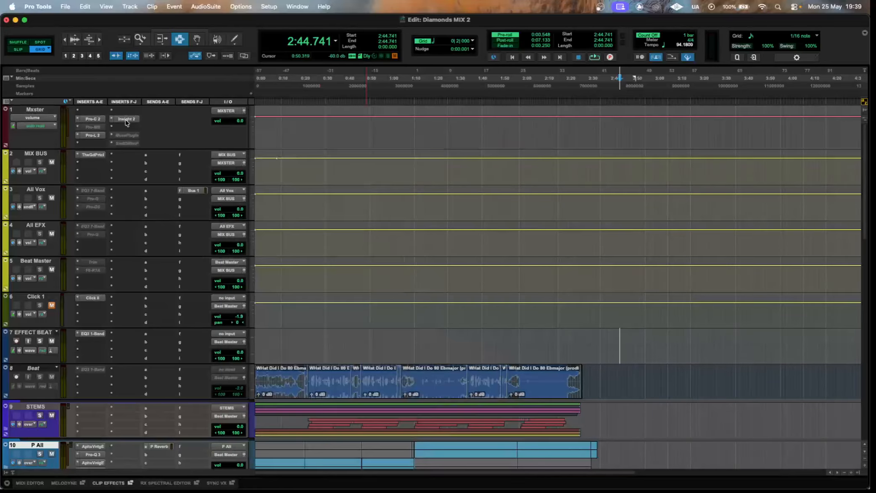
Inspect the Bus 1 send on the All Vox track and close its send window
scroll(328, 212, "down", 8)
scroll(328, 213, "up", 8)
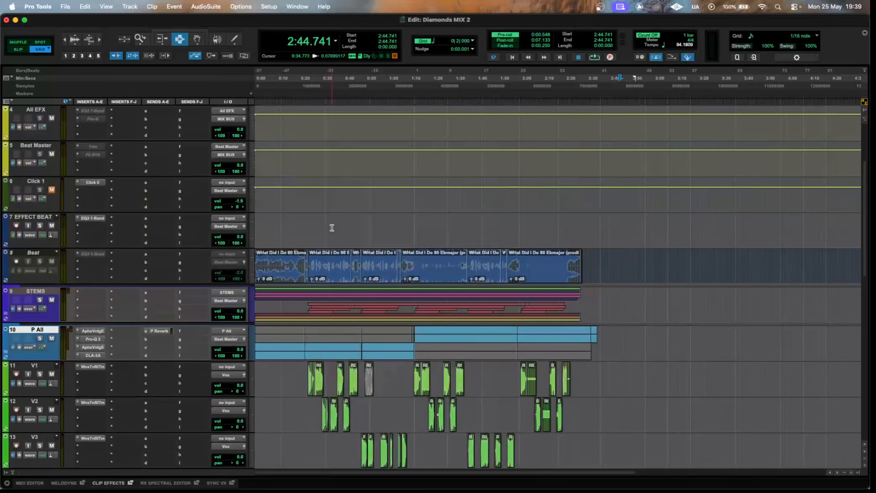
left_click(197, 193)
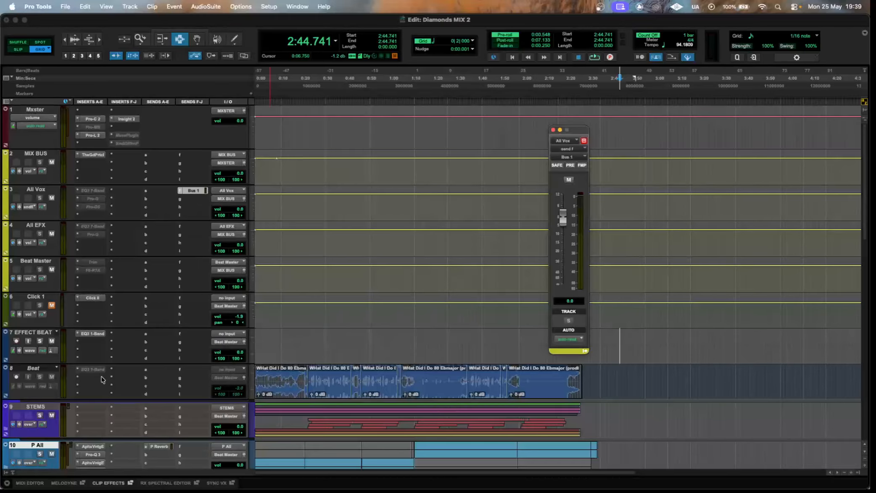
left_click(98, 272)
left_click(98, 273)
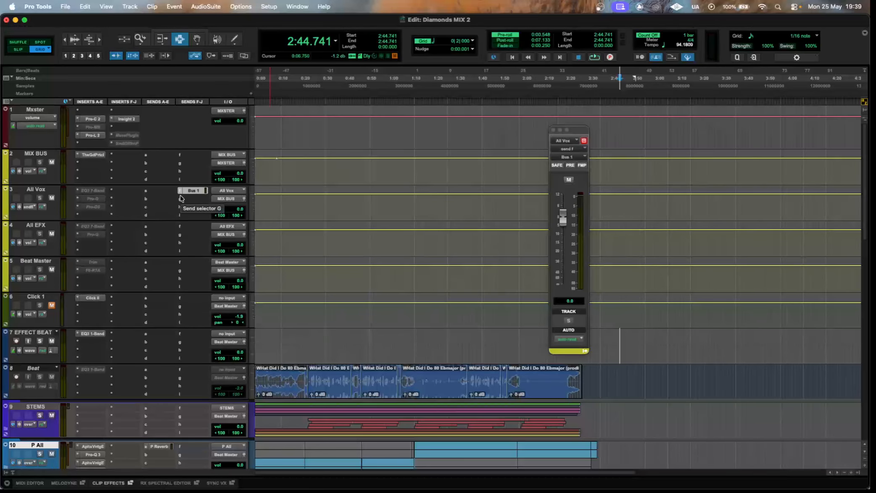
left_click(553, 129)
scroll(198, 205, "down", 15)
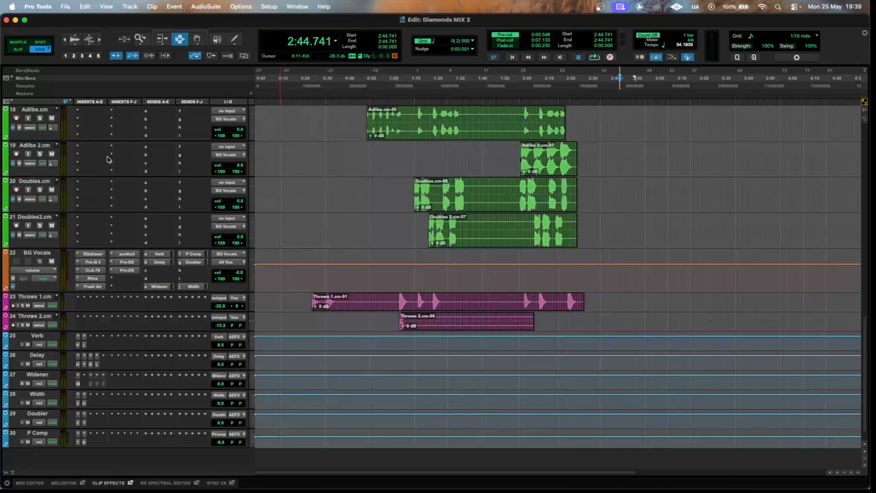
scroll(344, 236, "up", 10)
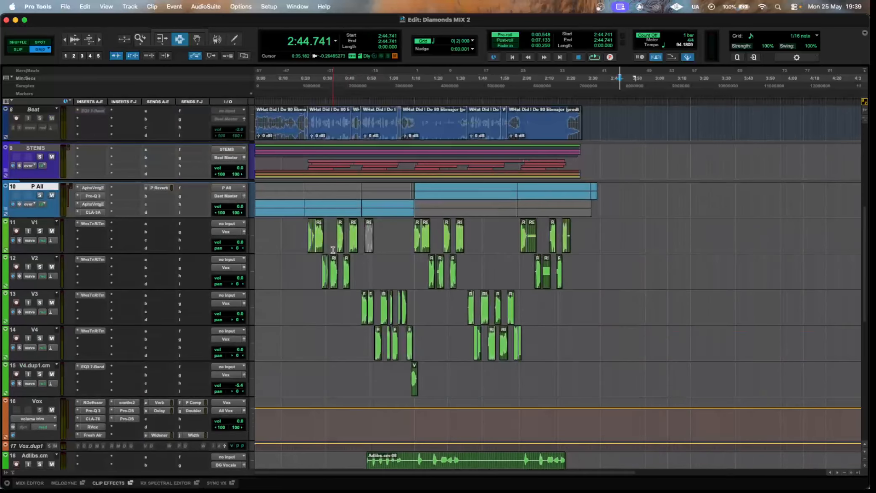
scroll(326, 252, "up", 7)
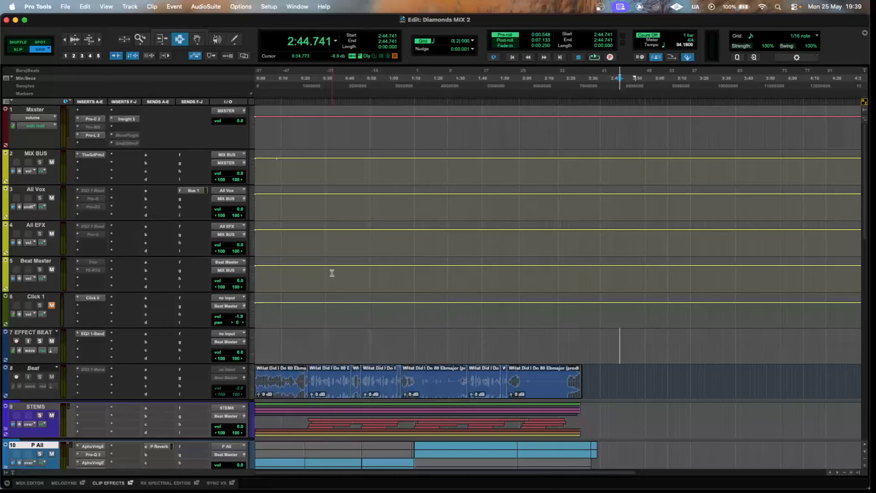
scroll(333, 273, "down", 5)
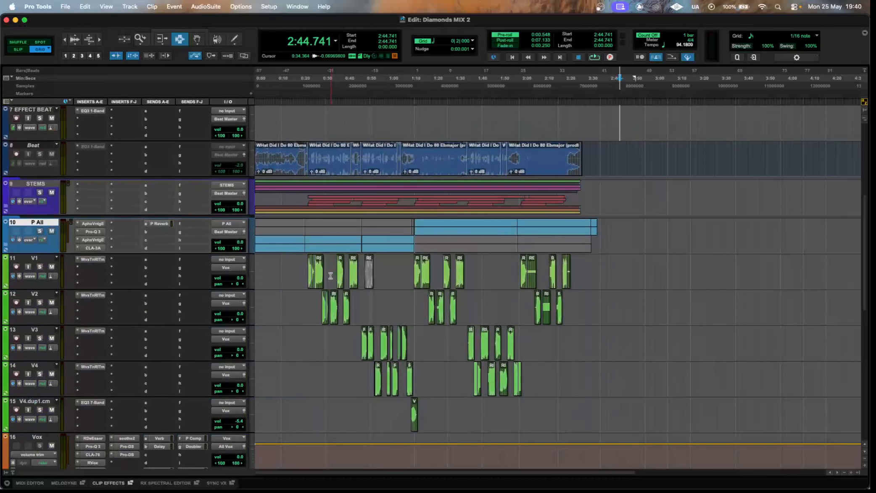